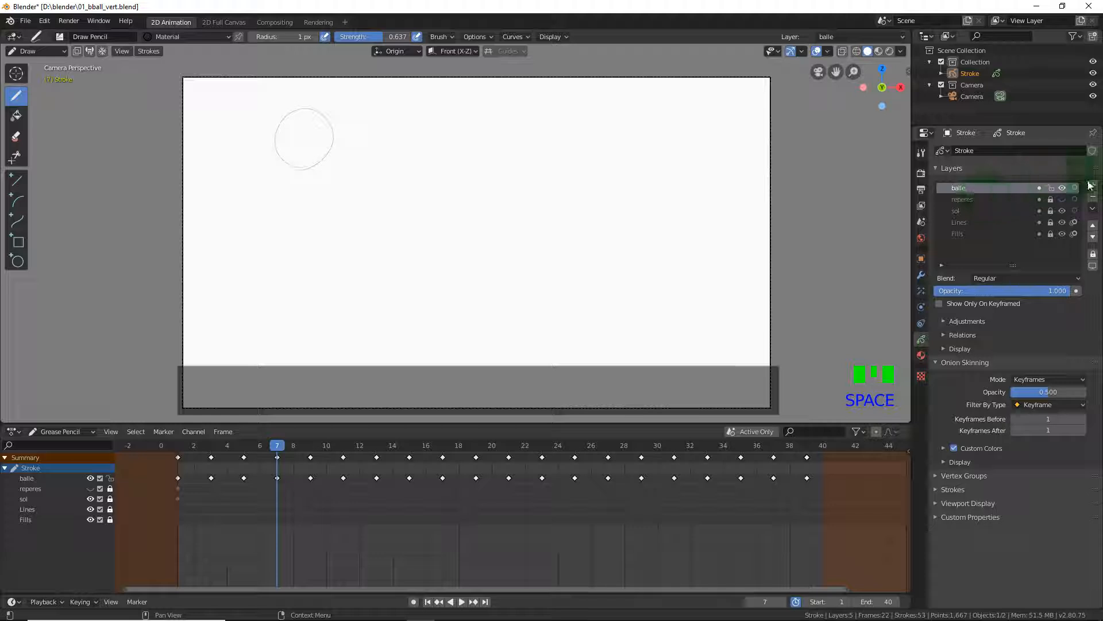
# Add a new Grease Pencil layer above the balle layer and name it brouillon.
pyautogui.click(1093, 187)
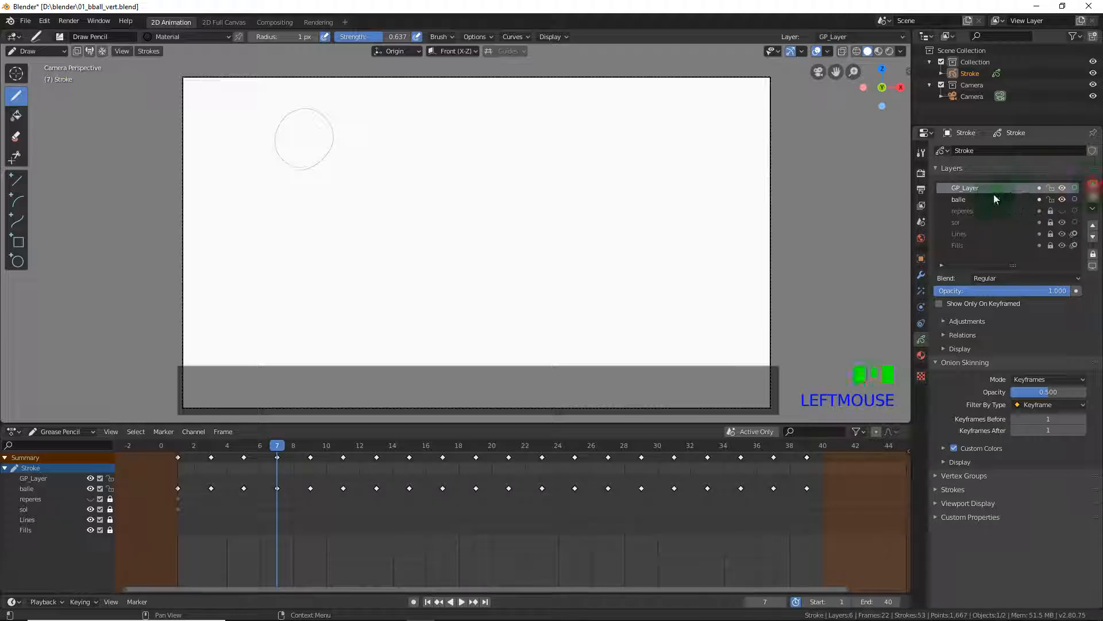
pyautogui.doubleClick(990, 188)
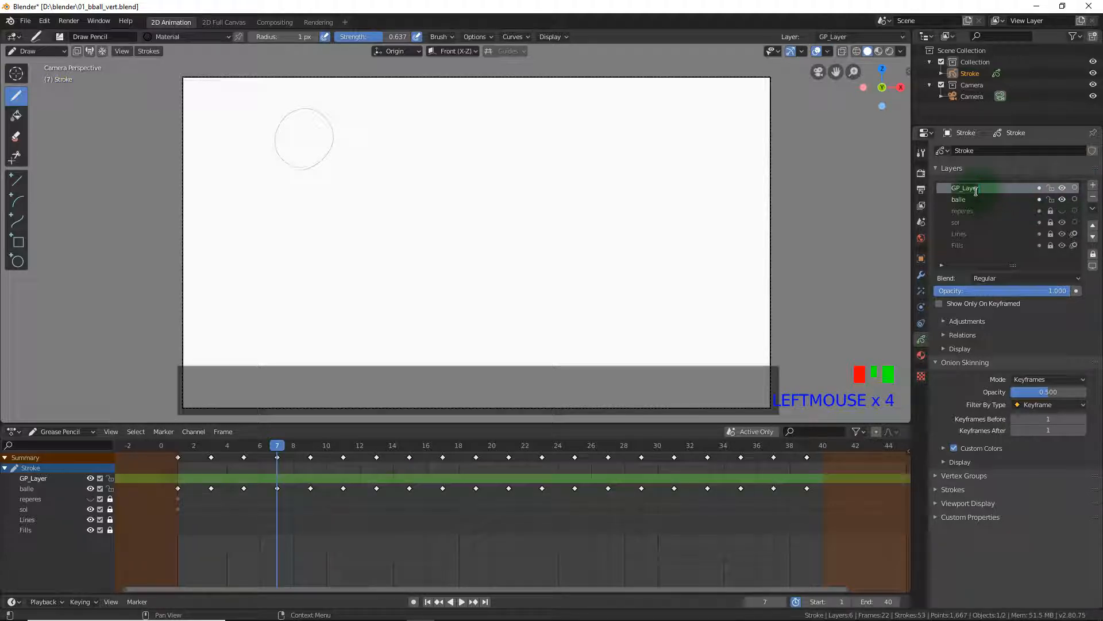
pyautogui.write('broui')
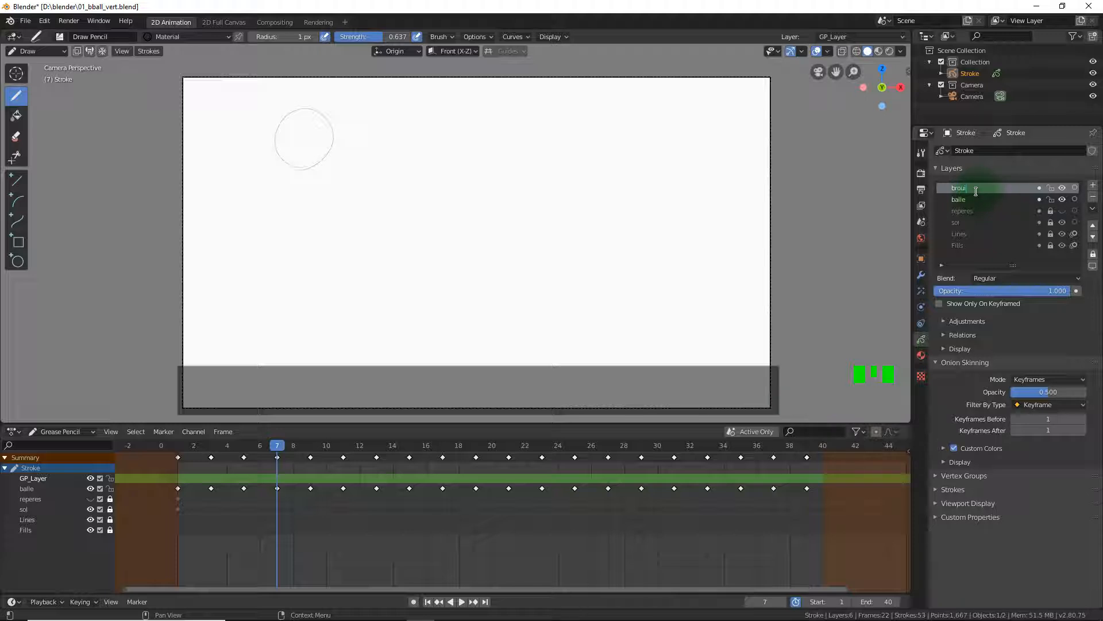
pyautogui.write('llon')
pyautogui.press('Return')
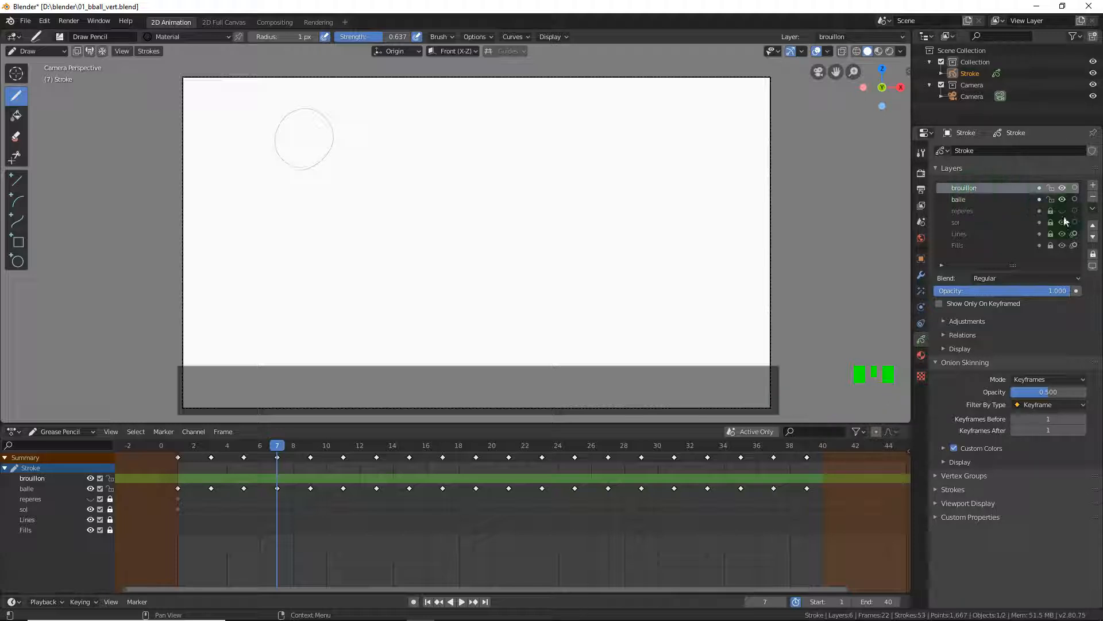
# Lock every layer except brouillon and hide the balle layer.
pyautogui.click(1094, 254)
pyautogui.click(1093, 254)
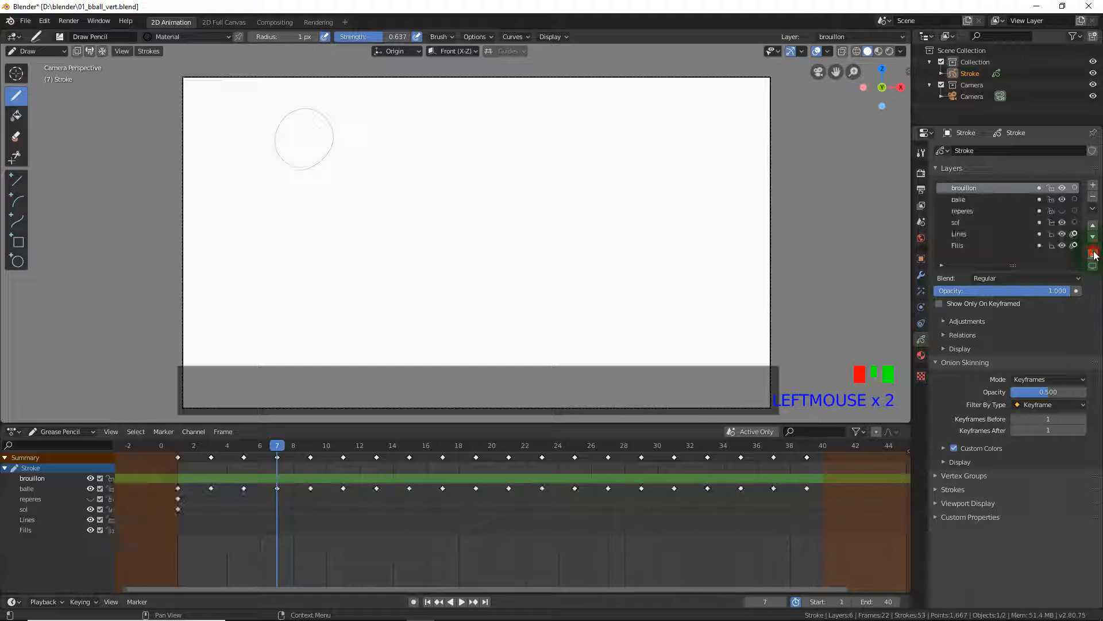
pyautogui.click(1094, 254)
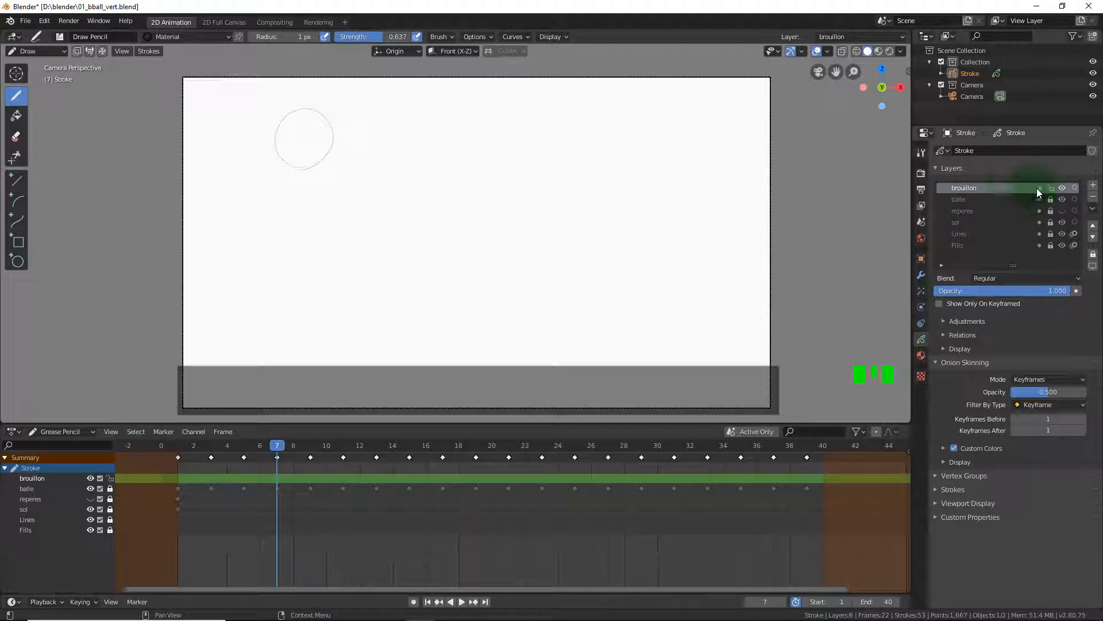
pyautogui.click(1062, 200)
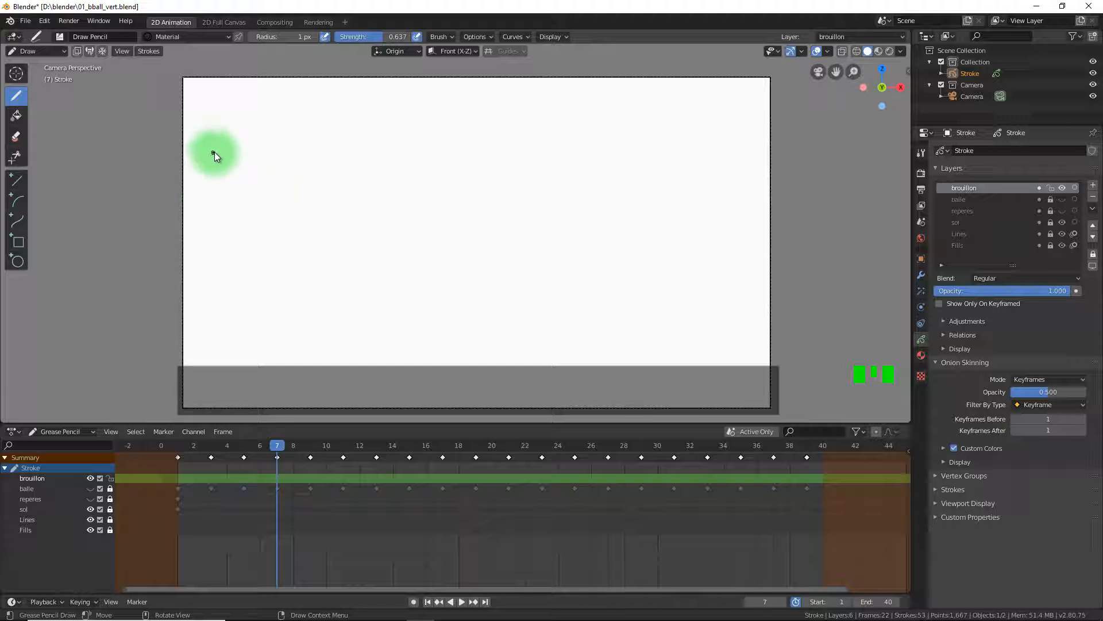
# Sketch a vertical line along the canvas's left side on the brouillon layer, with short ticks at both ends and at its midpoint.
pyautogui.click(234, 131)
pyautogui.moveTo(237, 116); pyautogui.dragTo(239, 198)
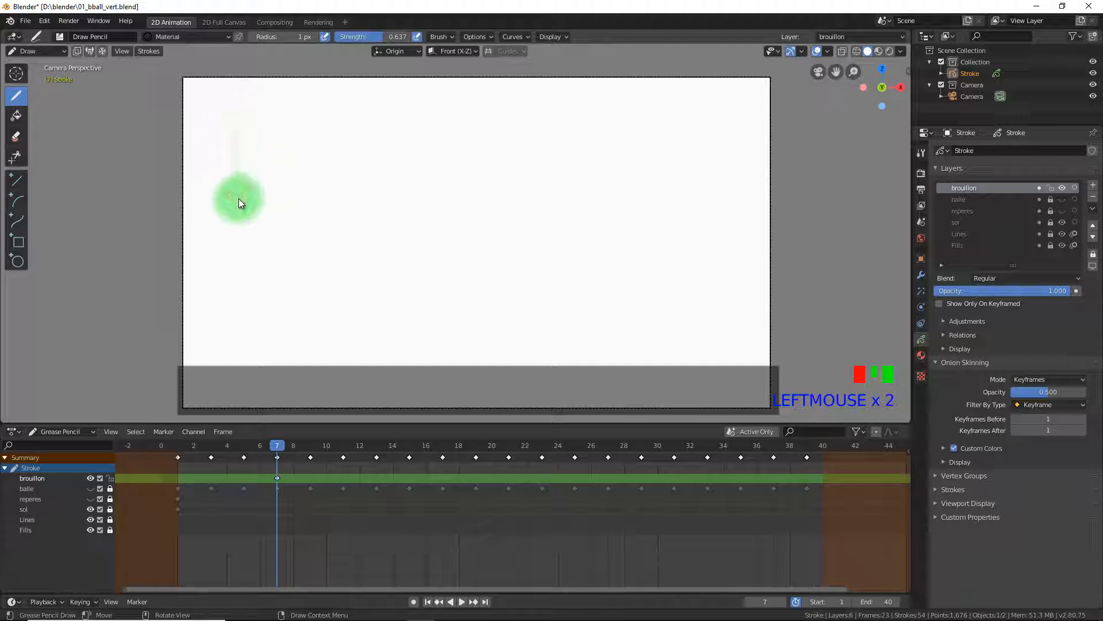
pyautogui.moveTo(239, 296); pyautogui.dragTo(245, 324)
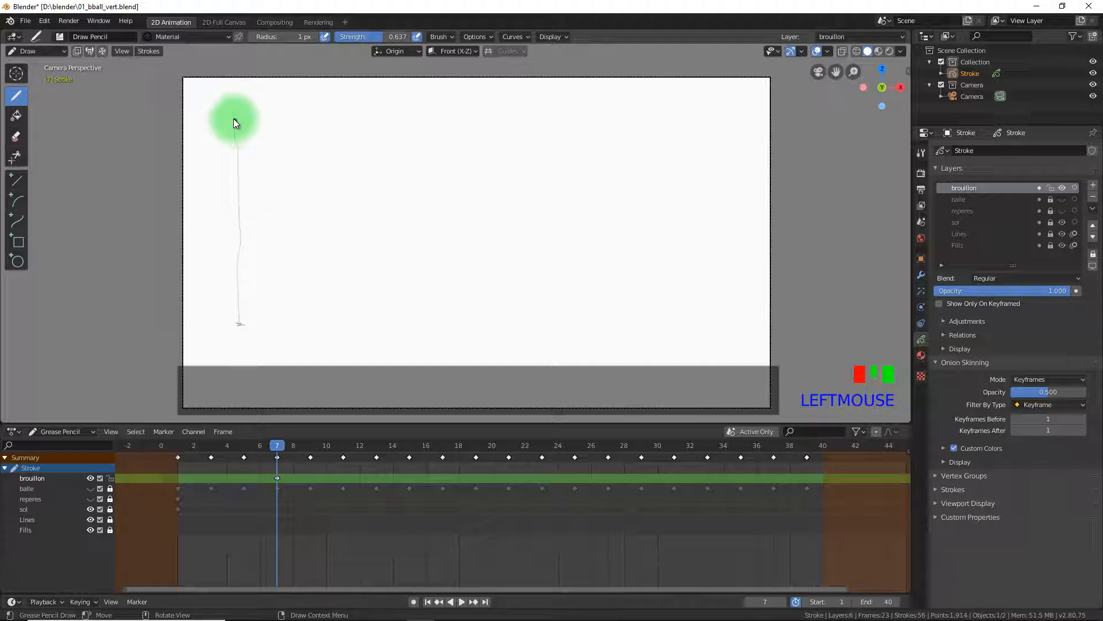
pyautogui.moveTo(231, 118); pyautogui.dragTo(242, 117)
pyautogui.moveTo(236, 220); pyautogui.dragTo(232, 220)
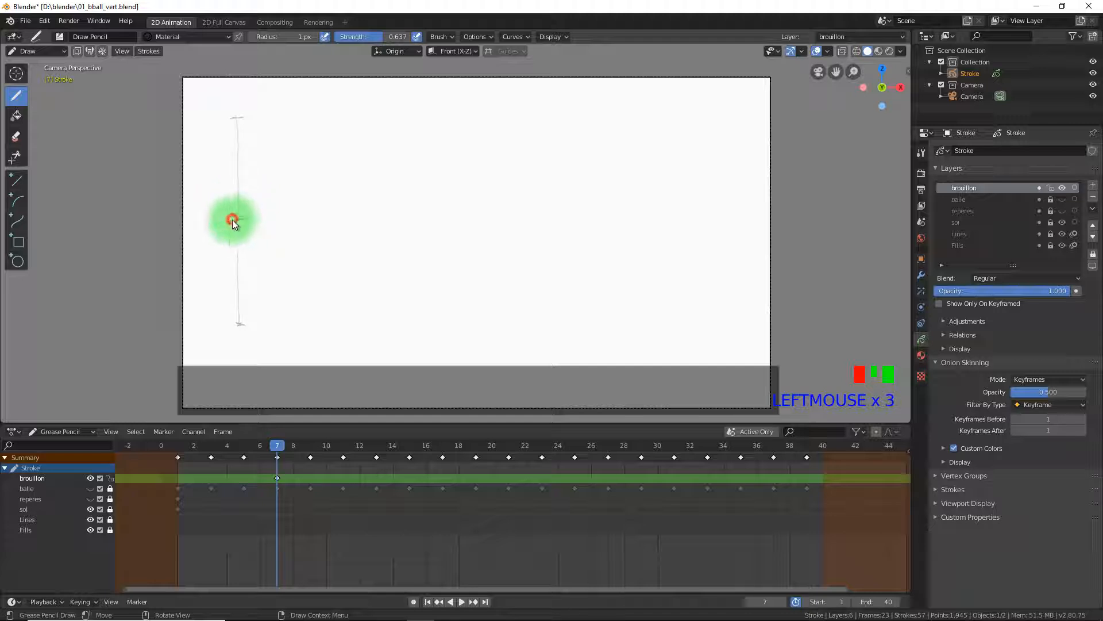
# Sketch a horizontal line along the canvas's upper edge and divide it into eight parts with short vertical ticks.
pyautogui.moveTo(232, 169)
pyautogui.mouseDown()
pyautogui.moveTo(234, 122)
pyautogui.moveTo(292, 109)
pyautogui.moveTo(707, 107)
pyautogui.mouseUp()
pyautogui.moveTo(240, 105); pyautogui.dragTo(243, 117)
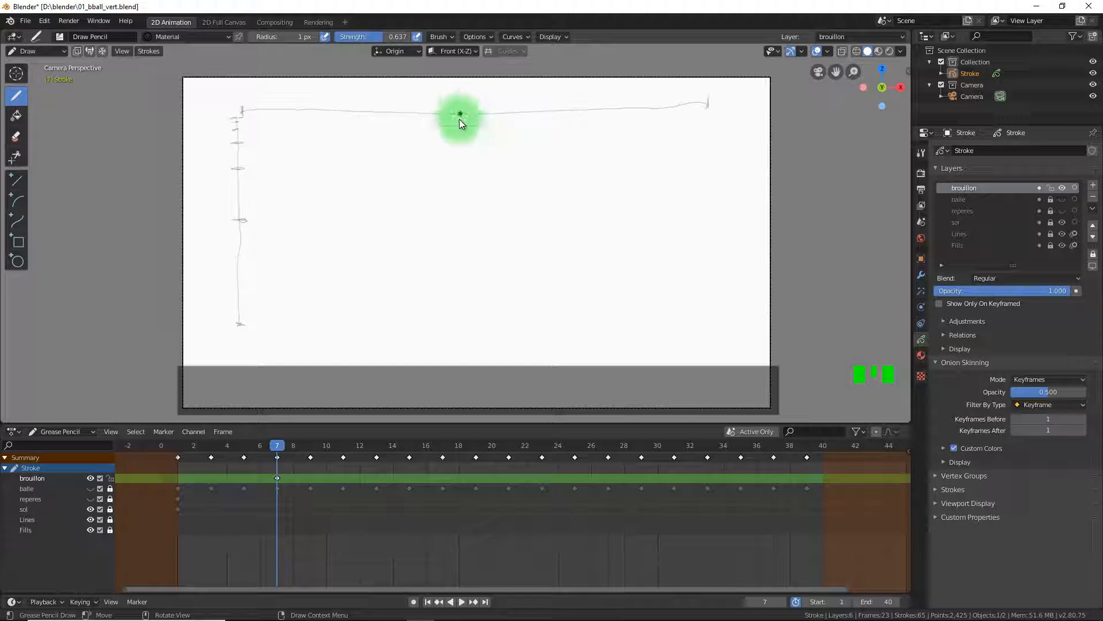
pyautogui.moveTo(458, 99); pyautogui.dragTo(457, 113)
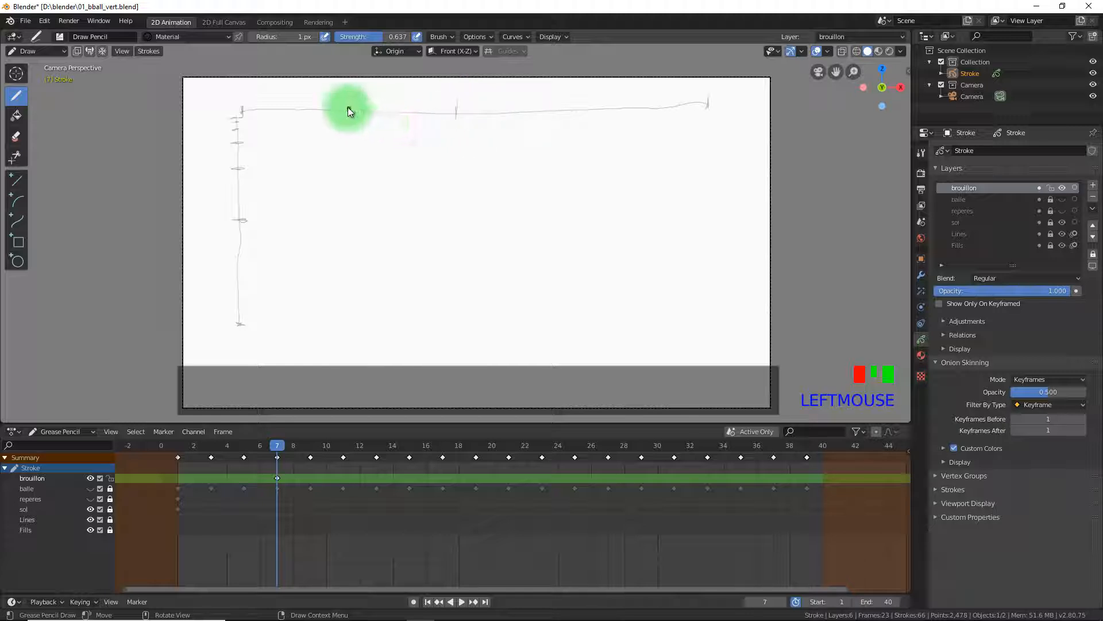
pyautogui.moveTo(340, 102); pyautogui.dragTo(340, 119)
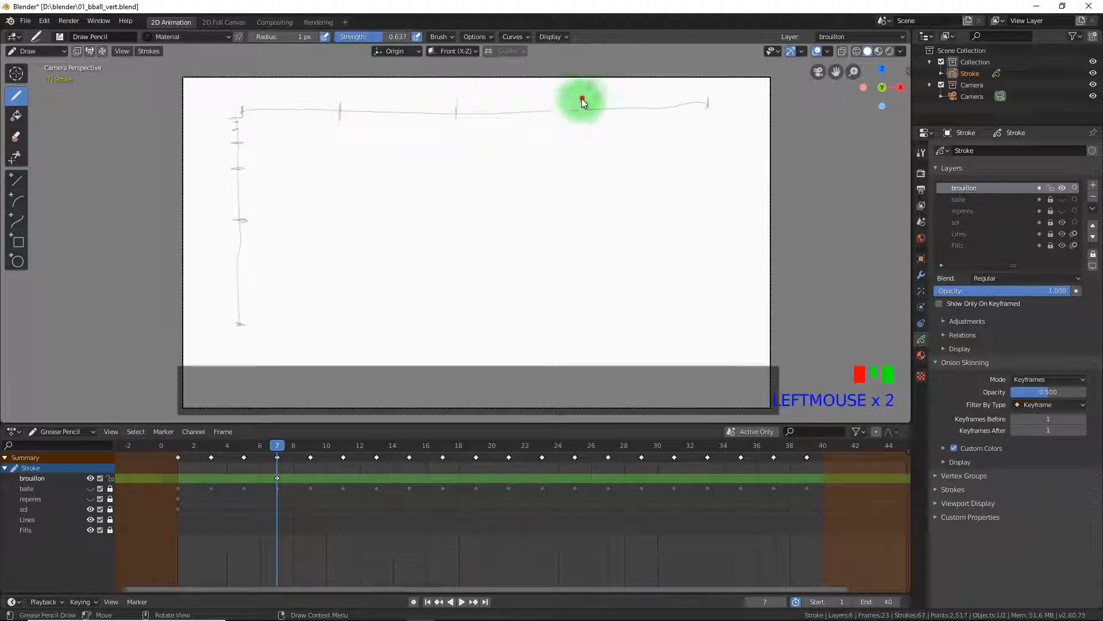
pyautogui.moveTo(583, 102); pyautogui.dragTo(581, 123)
pyautogui.moveTo(288, 99); pyautogui.dragTo(286, 117)
pyautogui.moveTo(391, 100); pyautogui.dragTo(390, 118)
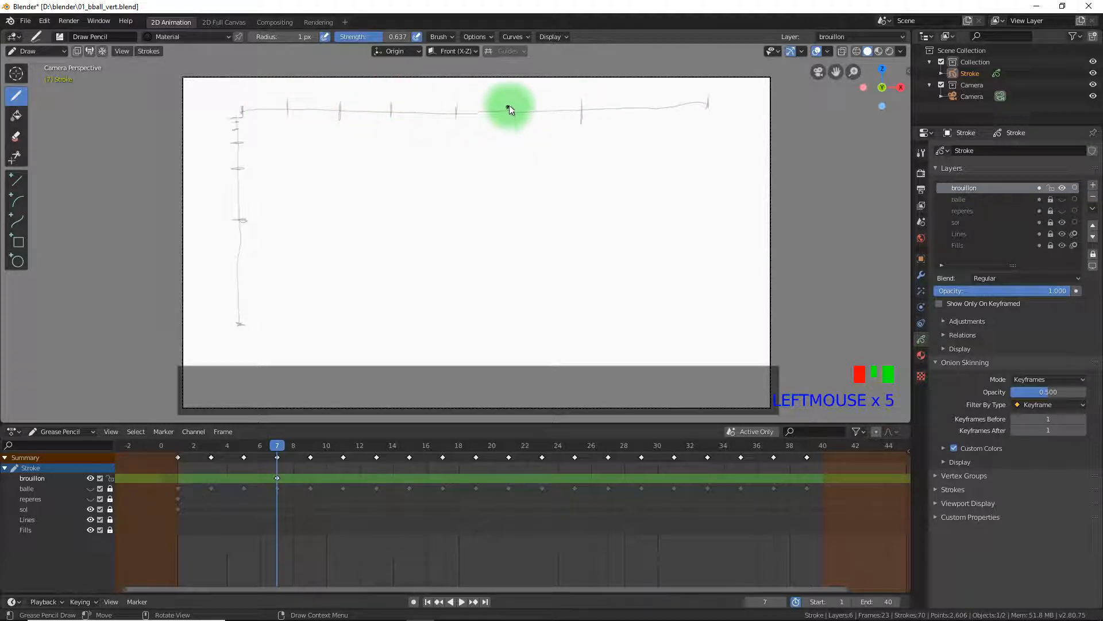
pyautogui.moveTo(508, 107); pyautogui.dragTo(510, 121)
pyautogui.moveTo(646, 105); pyautogui.dragTo(647, 118)
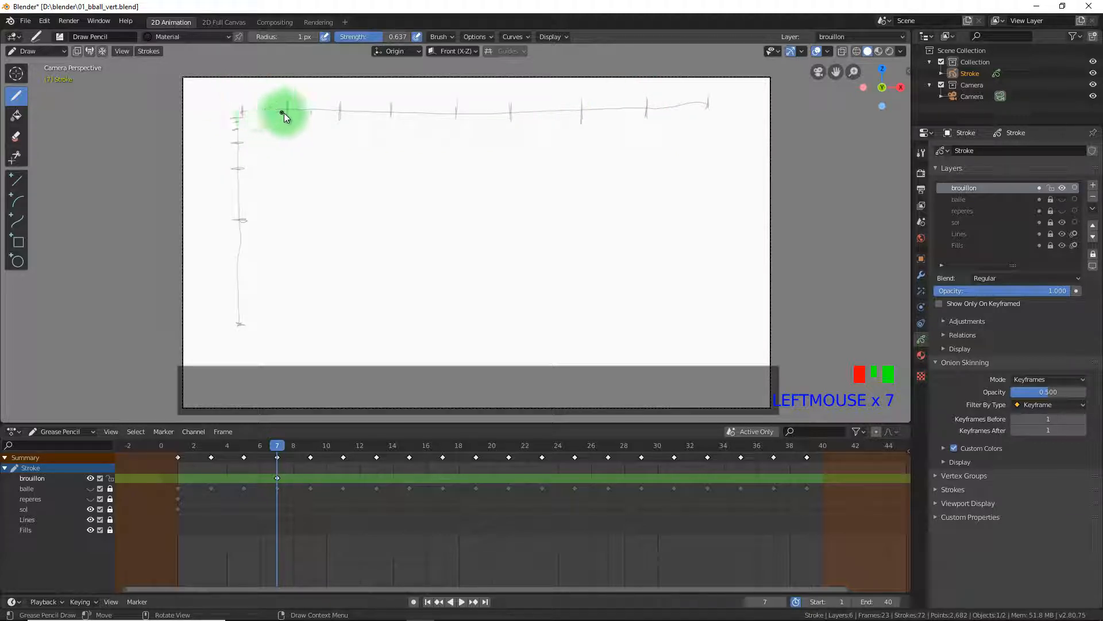
# Add smaller ticks halfway between the existing ones along the horizontal line, dividing it into sixteen parts.
pyautogui.moveTo(261, 109); pyautogui.dragTo(418, 118)
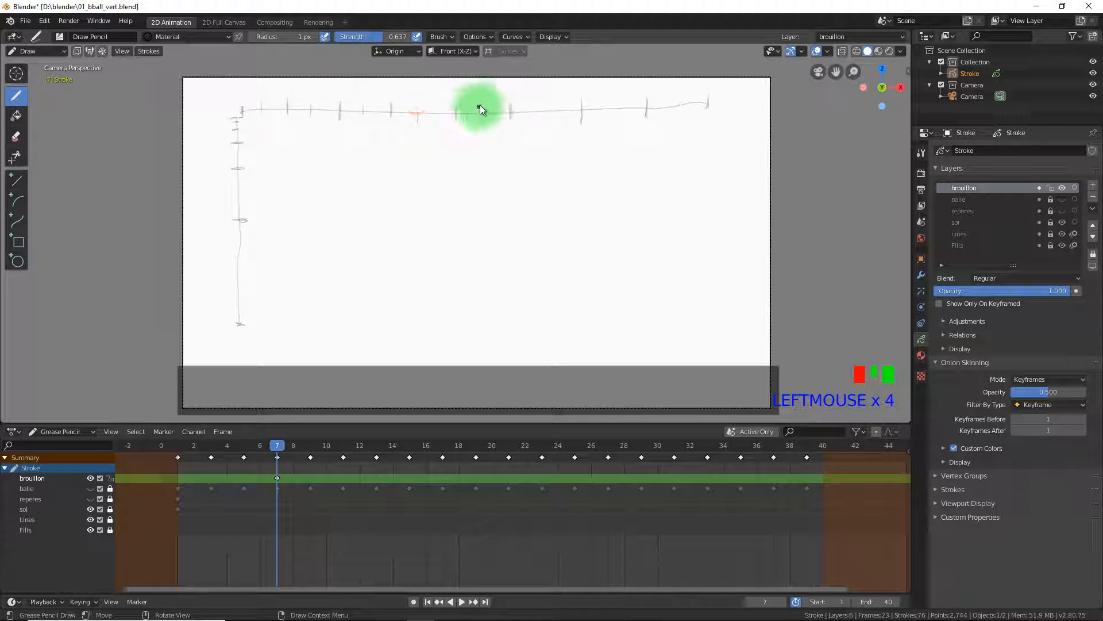
pyautogui.moveTo(481, 104); pyautogui.dragTo(482, 118)
pyautogui.moveTo(548, 104); pyautogui.dragTo(547, 120)
pyautogui.moveTo(610, 98); pyautogui.dragTo(609, 122)
pyautogui.moveTo(678, 97); pyautogui.dragTo(677, 111)
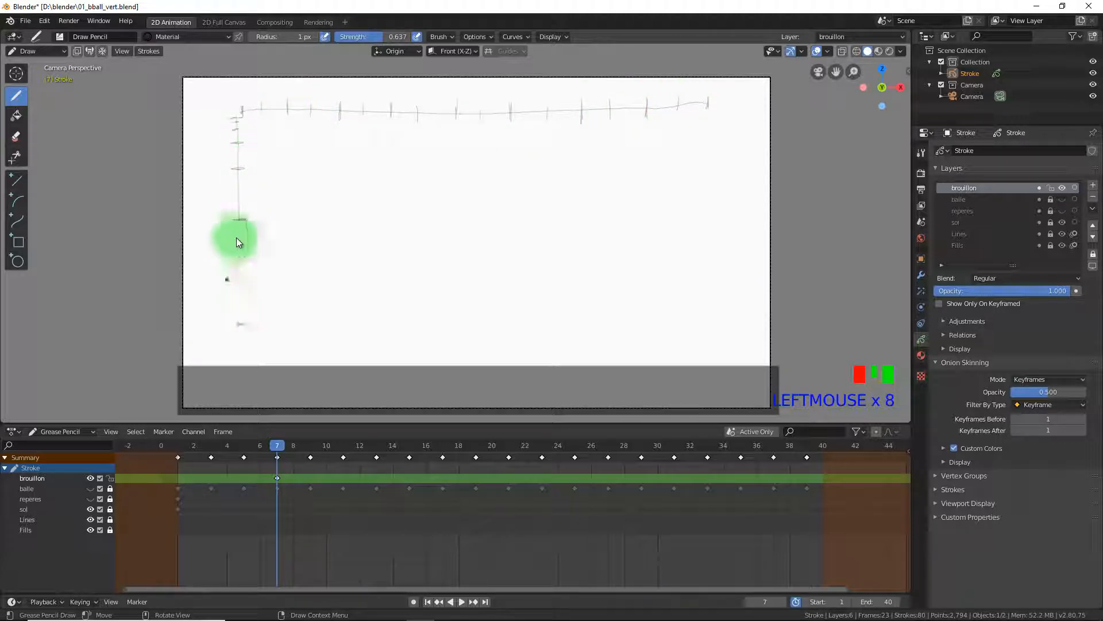
# Sketch a vertical guide down from the horizontal scale's first tick and mark the start of the trajectory near the corner.
pyautogui.moveTo(262, 99); pyautogui.dragTo(257, 204)
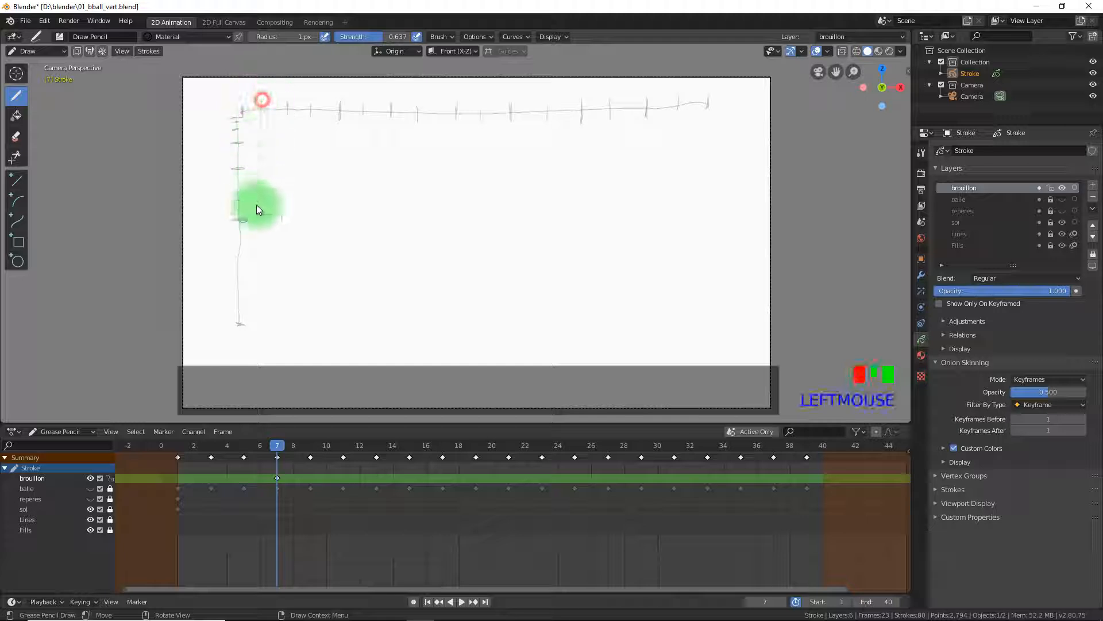
pyautogui.click(237, 118)
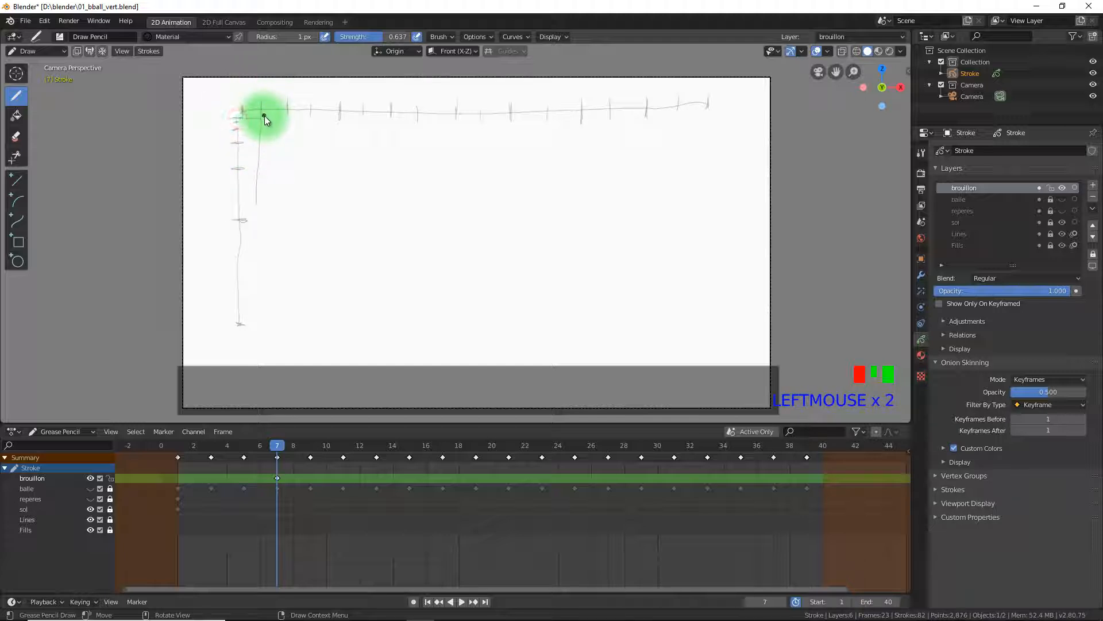
pyautogui.click(264, 116)
pyautogui.moveTo(239, 122)
pyautogui.mouseDown()
pyautogui.moveTo(285, 123)
pyautogui.moveTo(313, 140)
pyautogui.mouseUp()
pyautogui.click(292, 131)
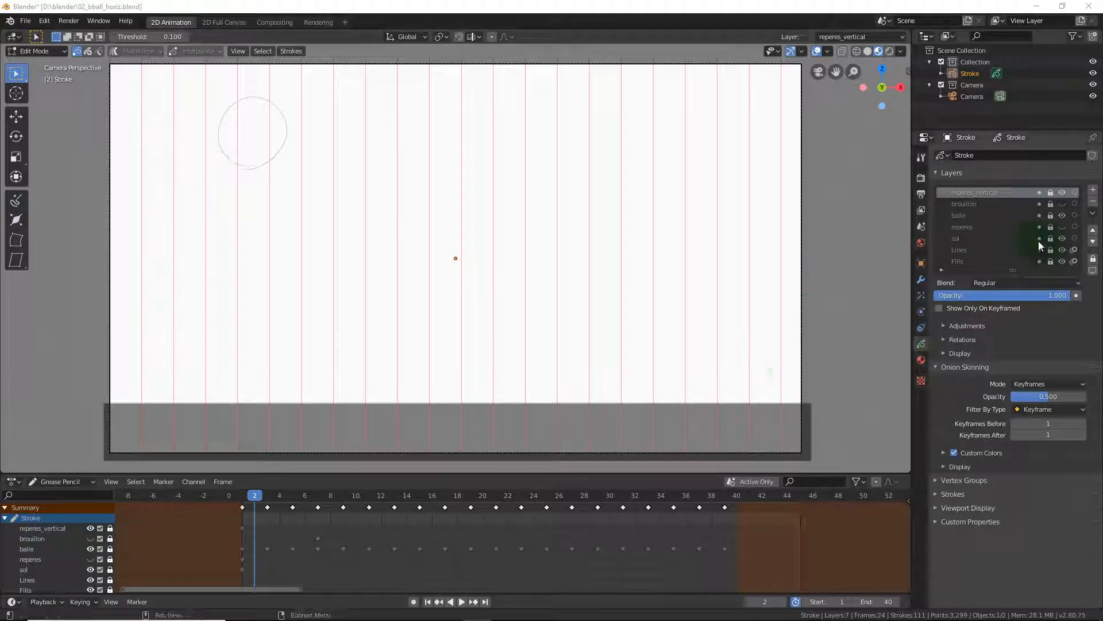
# Rename the reperes_vertical layer to lignes_verticales and toggle its visibility off and back on.
pyautogui.doubleClick(985, 193)
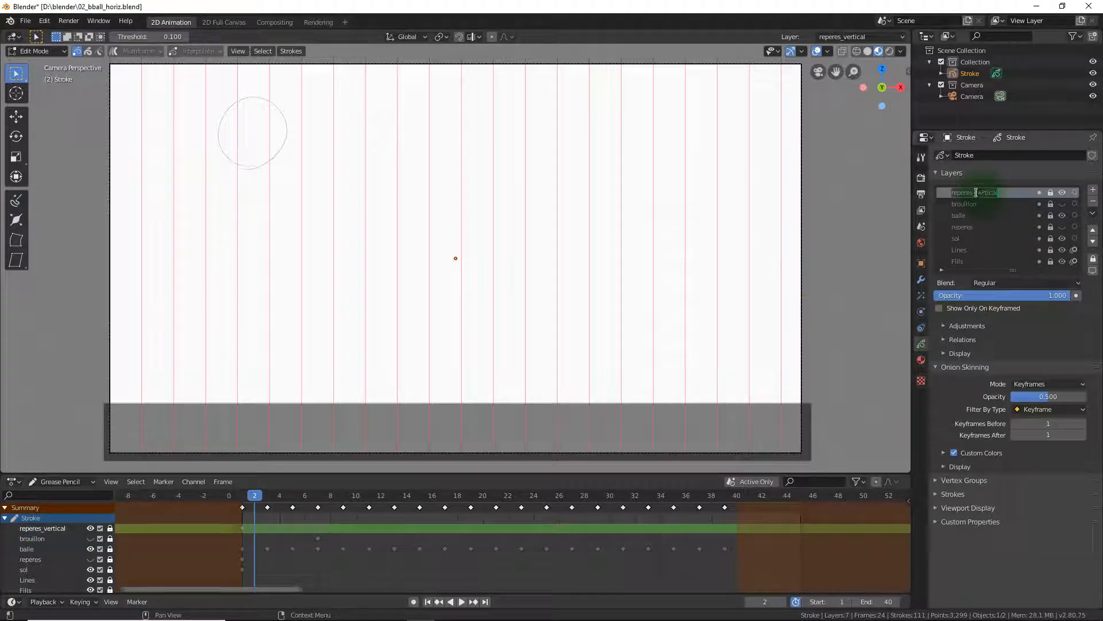
pyautogui.click(974, 193)
pyautogui.press('BackSpace')
pyautogui.press('BackSpace')
pyautogui.press('BackSpace')
pyautogui.press('BackSpace')
pyautogui.press('BackSpace')
pyautogui.press('BackSpace')
pyautogui.press('BackSpace')
pyautogui.write('lignes')
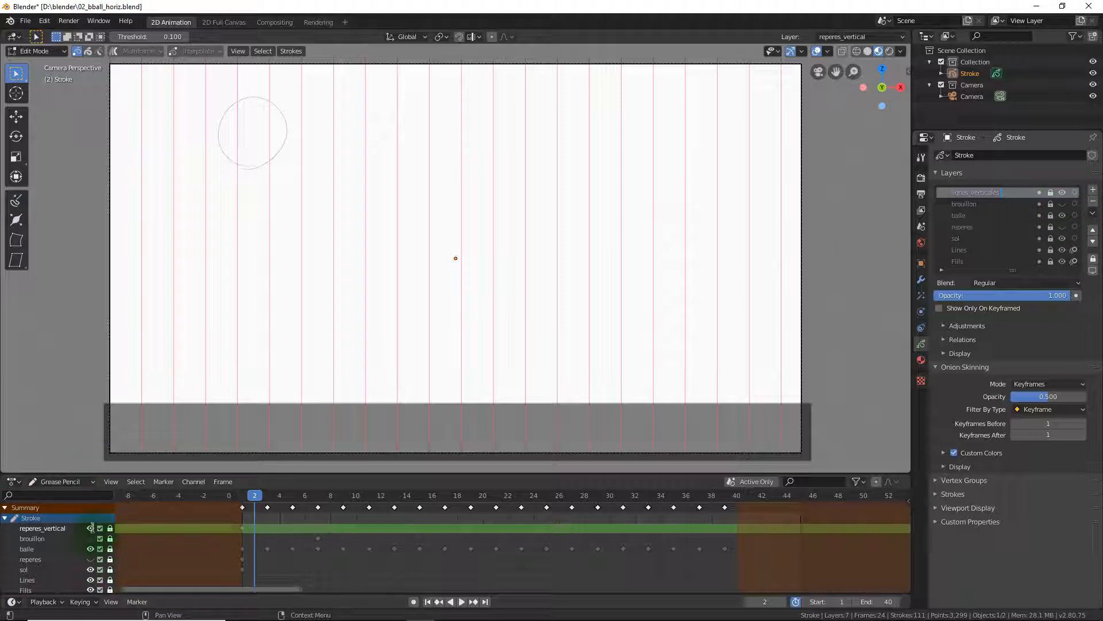
pyautogui.click(90, 529)
pyautogui.click(90, 528)
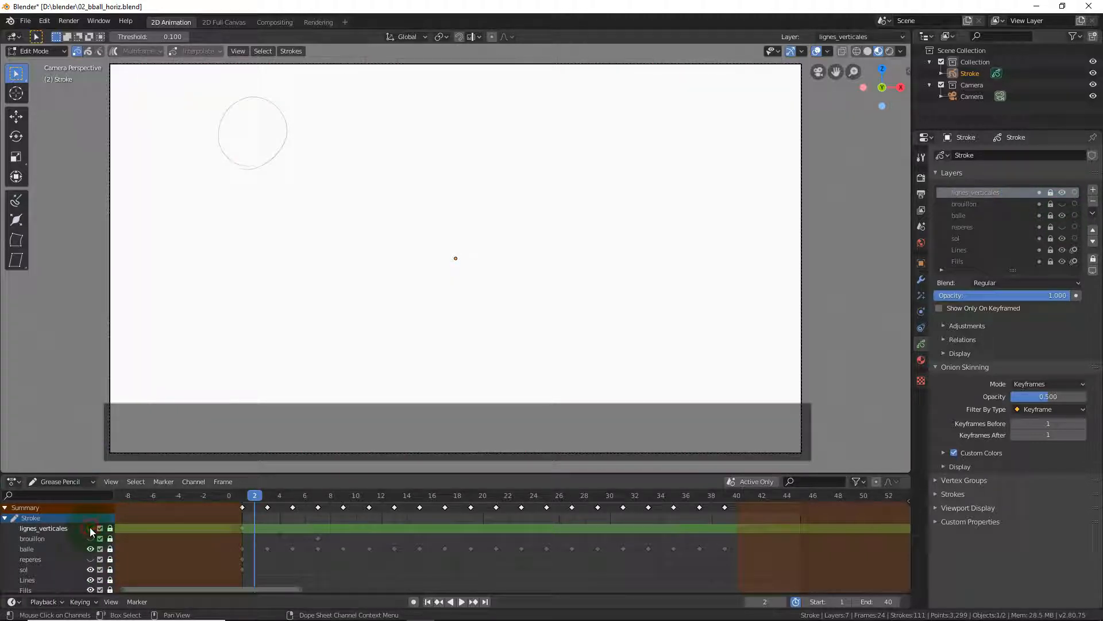
pyautogui.click(91, 528)
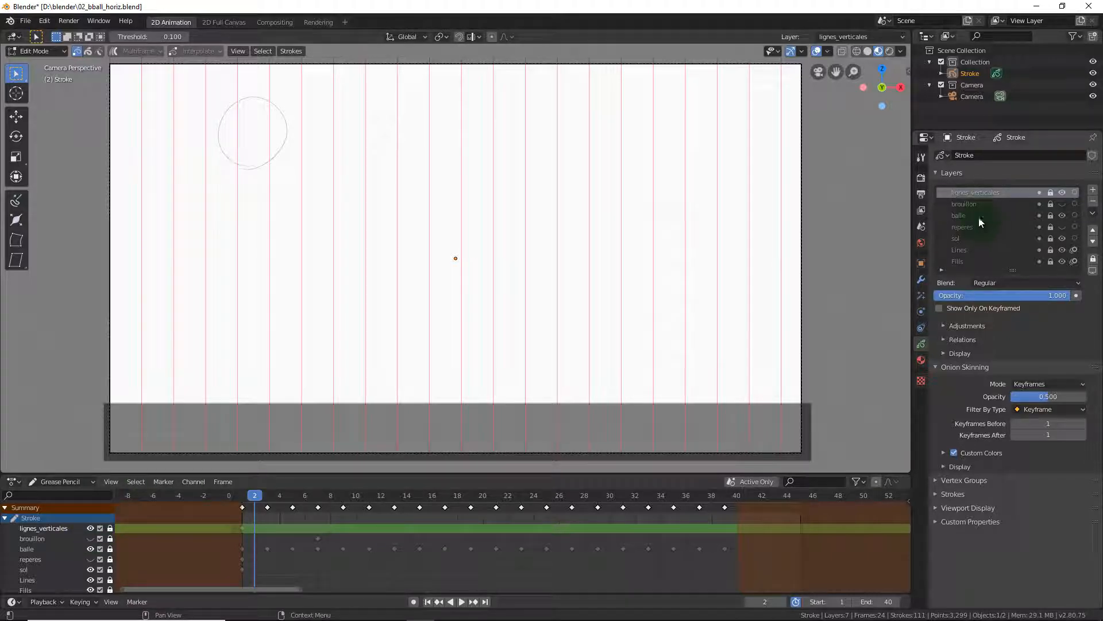
# Add a new layer above lignes_verticales and lock all the other layers.
pyautogui.click(1095, 190)
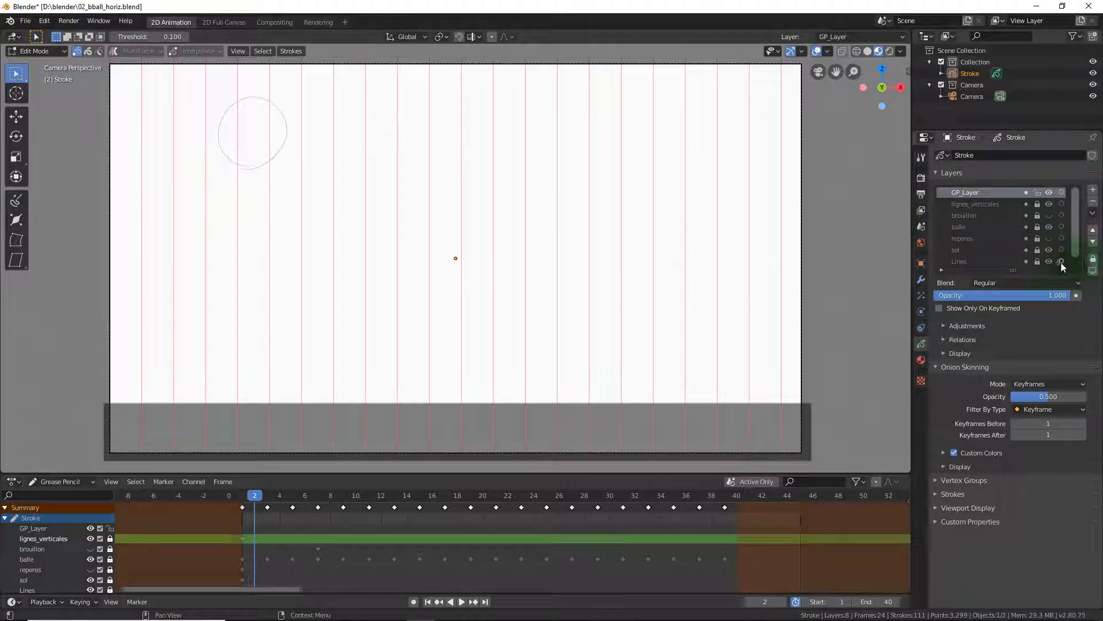
pyautogui.click(1093, 260)
pyautogui.click(1093, 261)
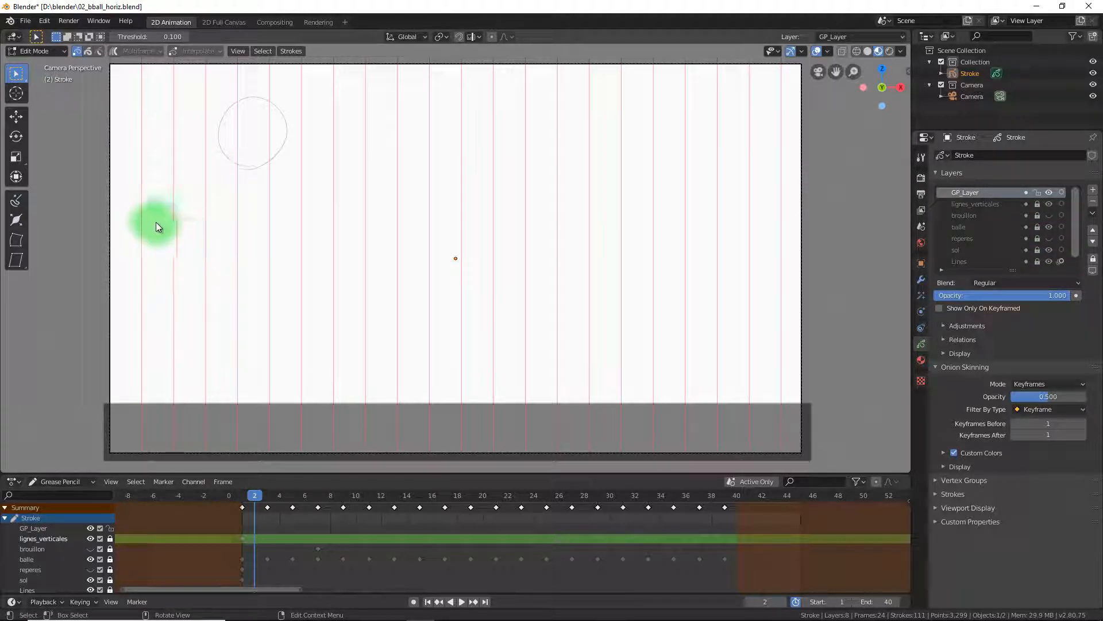
# In Draw mode, draw a straight vertical line in the Red material with the Line tool, just beside the ball.
pyautogui.click(44, 52)
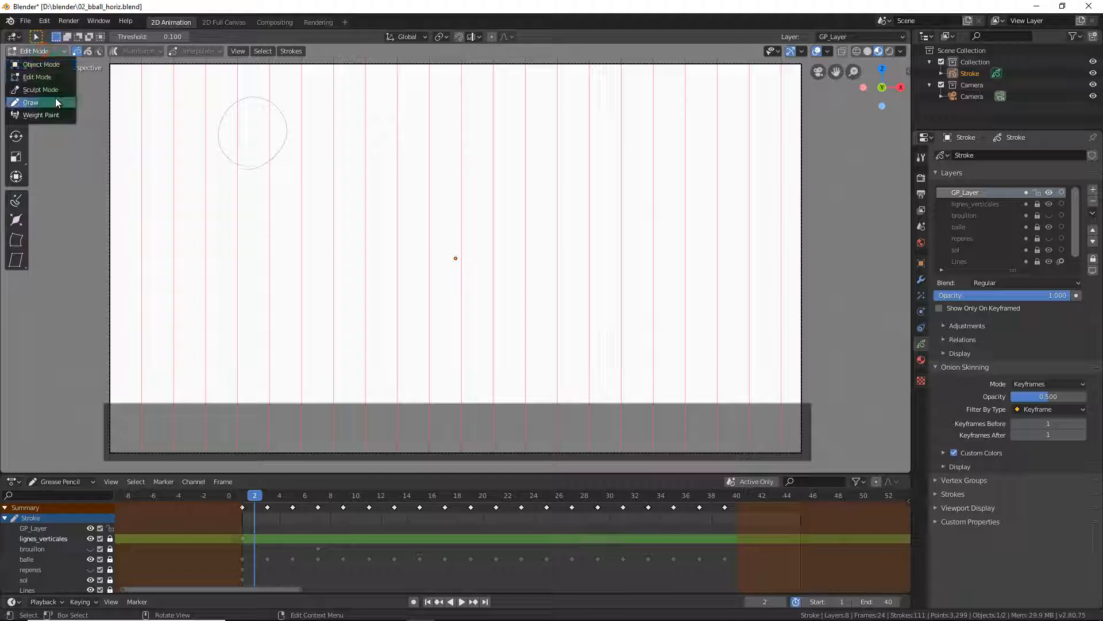
pyautogui.click(55, 98)
pyautogui.click(16, 180)
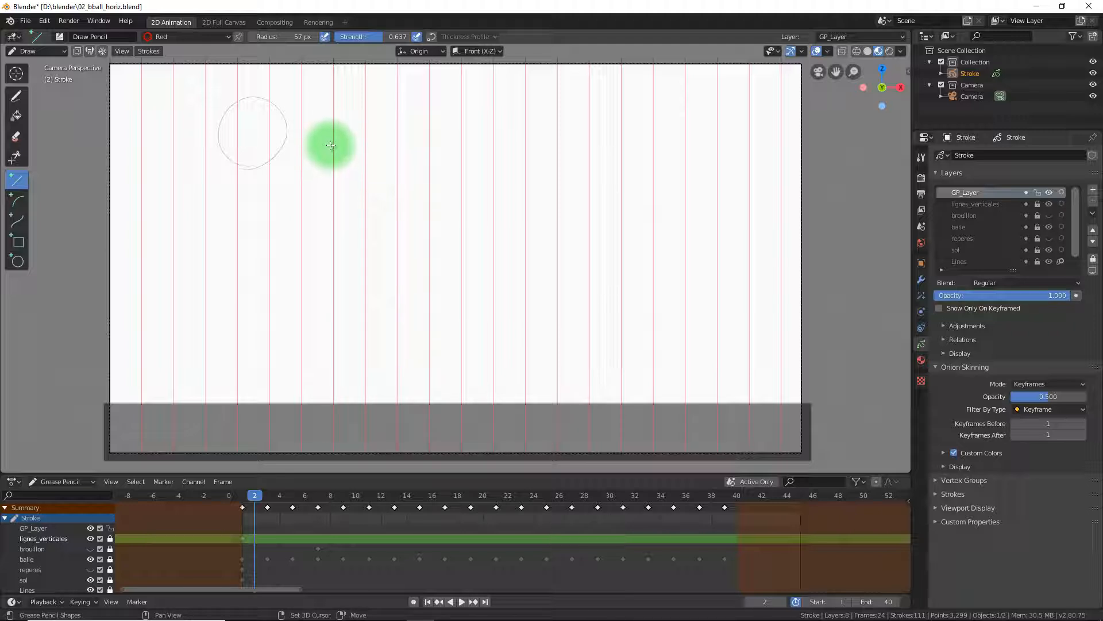
pyautogui.moveTo(332, 143); pyautogui.dragTo(331, 273)
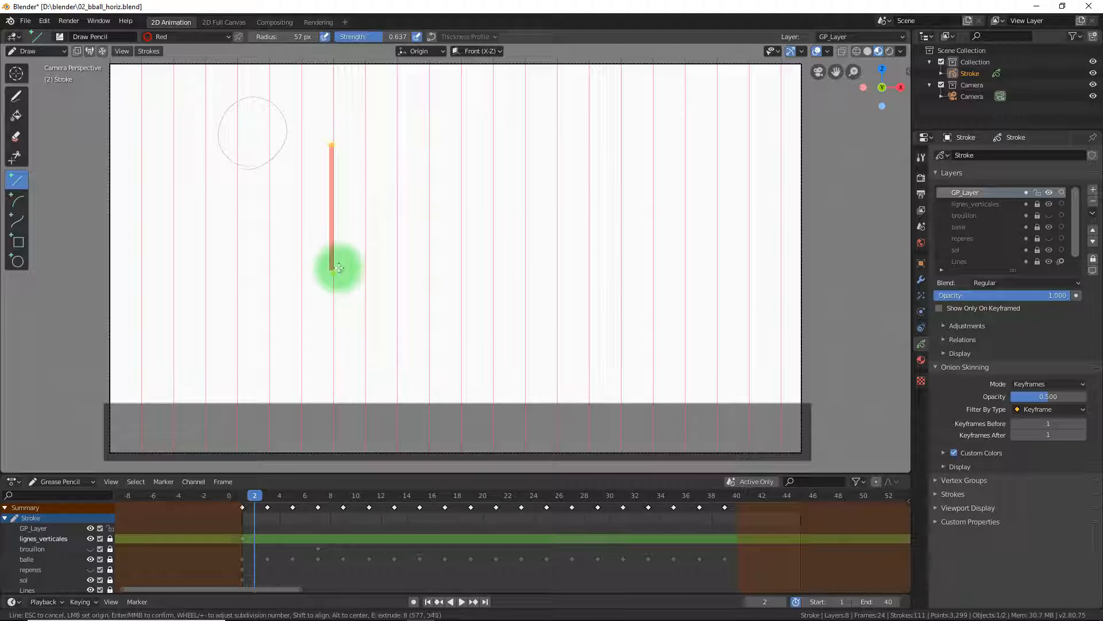
pyautogui.press('Return')
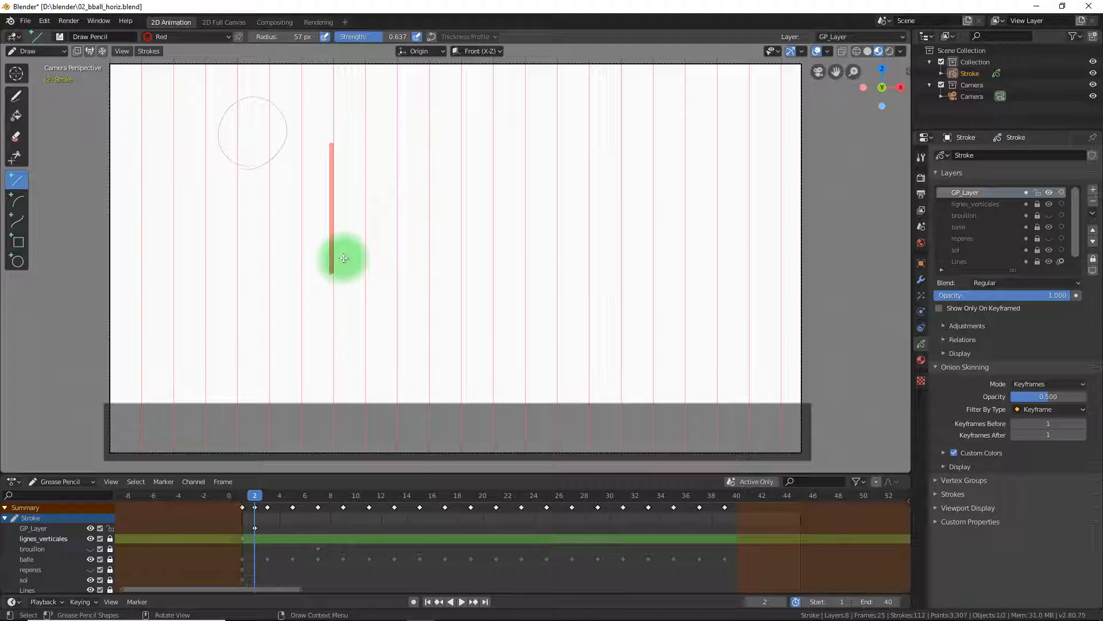
# In Edit Mode, select the whole thick red line and move it to the canvas's left edge.
pyautogui.click(42, 52)
pyautogui.click(43, 73)
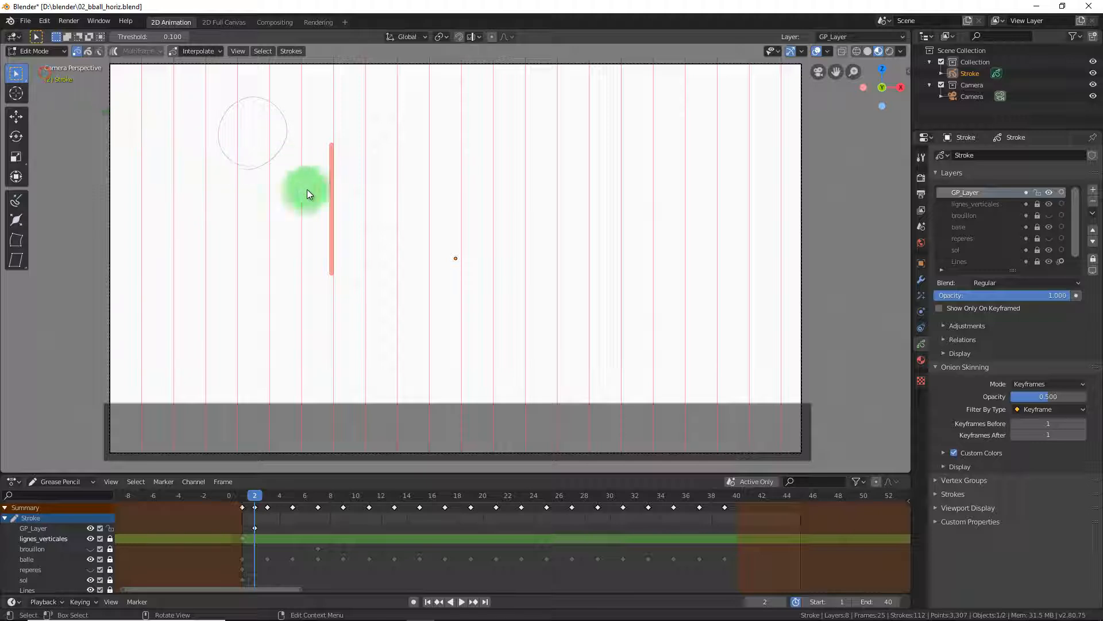
pyautogui.moveTo(308, 180); pyautogui.dragTo(353, 224)
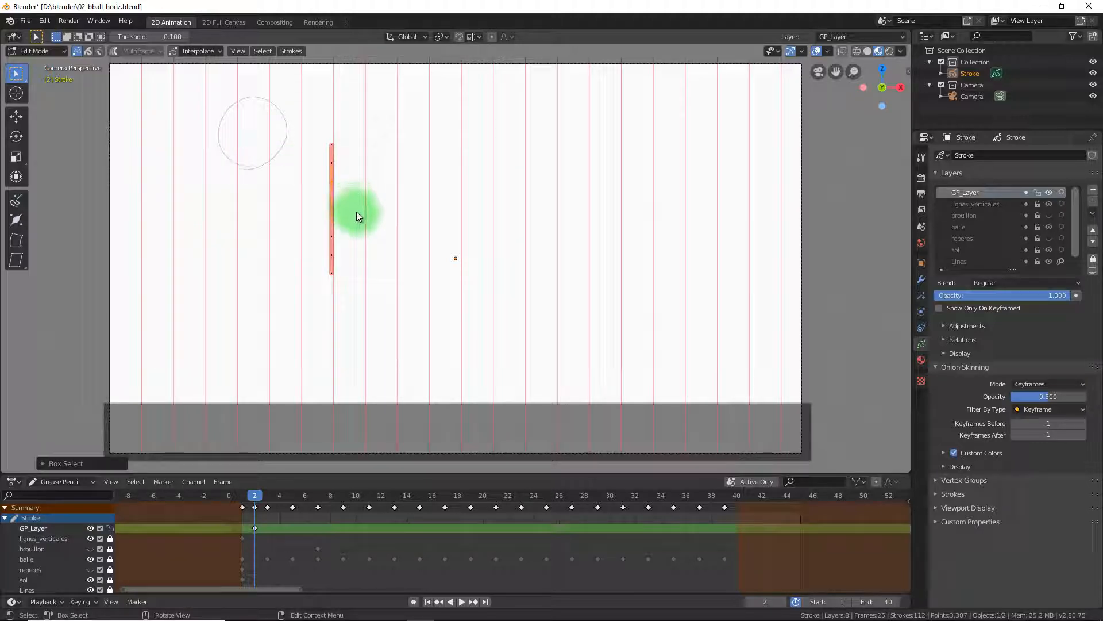
pyautogui.press('a')
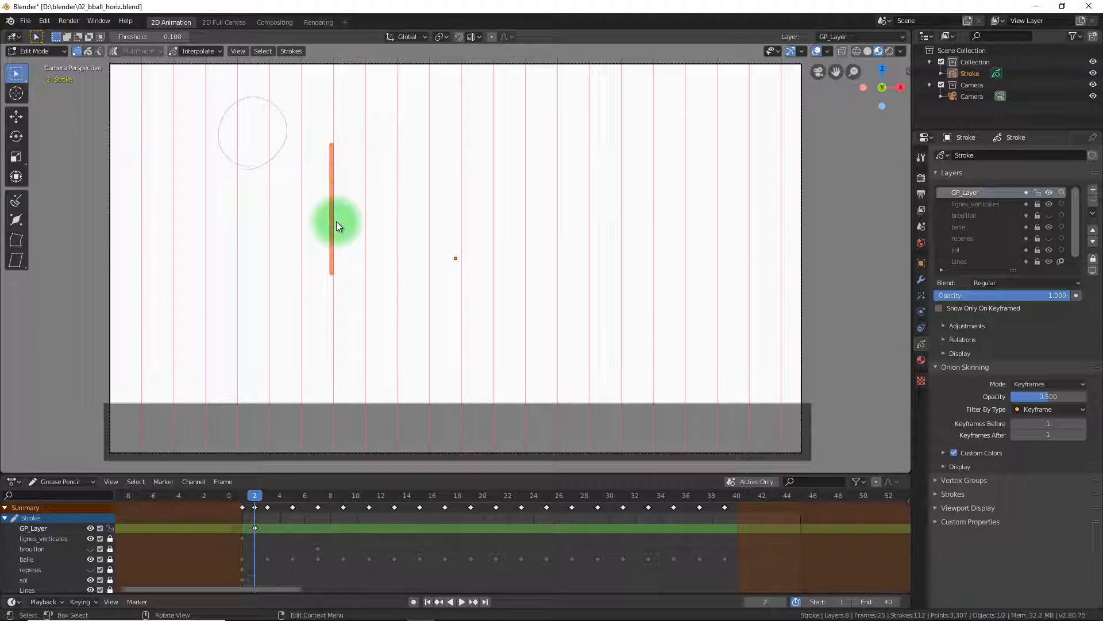
pyautogui.press('g')
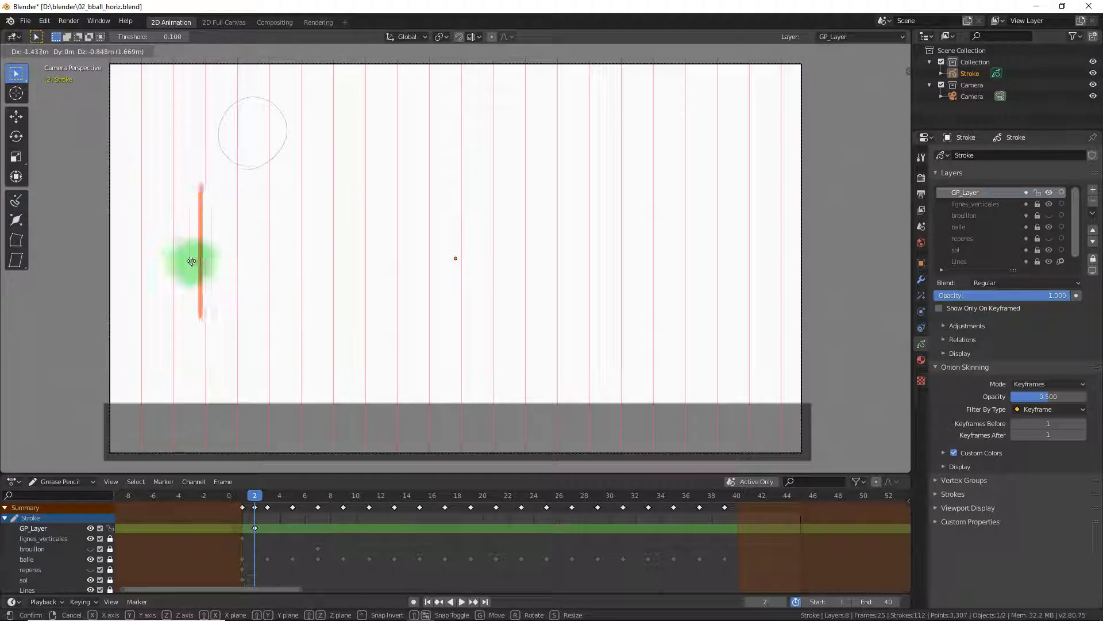
pyautogui.click(119, 277)
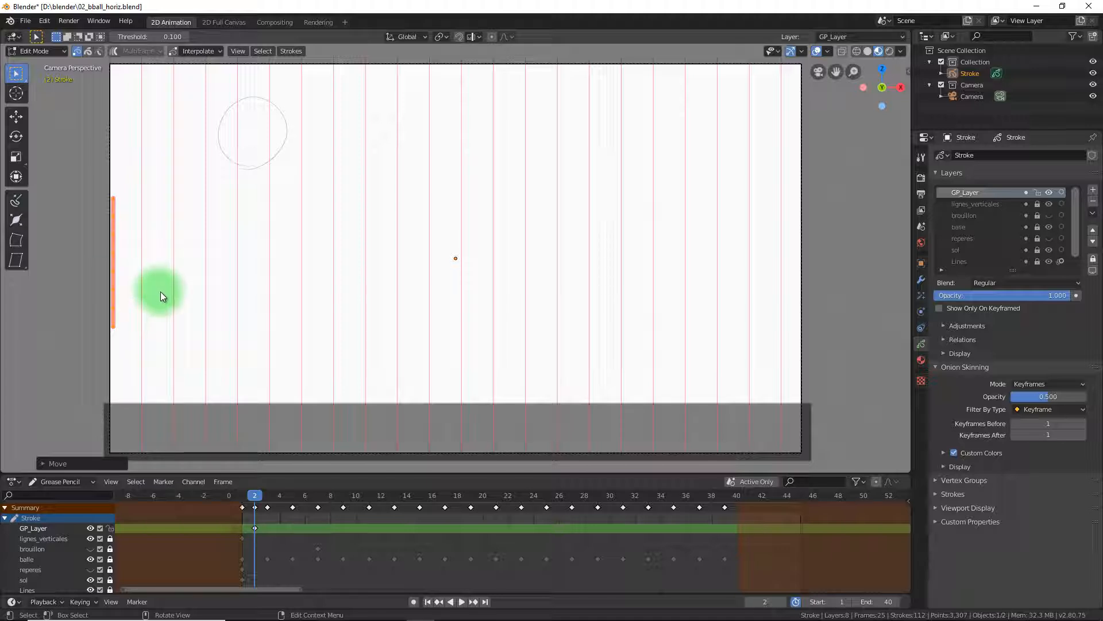
# Duplicate the thick red line four times in a row, offsetting each copy 0.4 m along X from the previous one.
pyautogui.press('g')
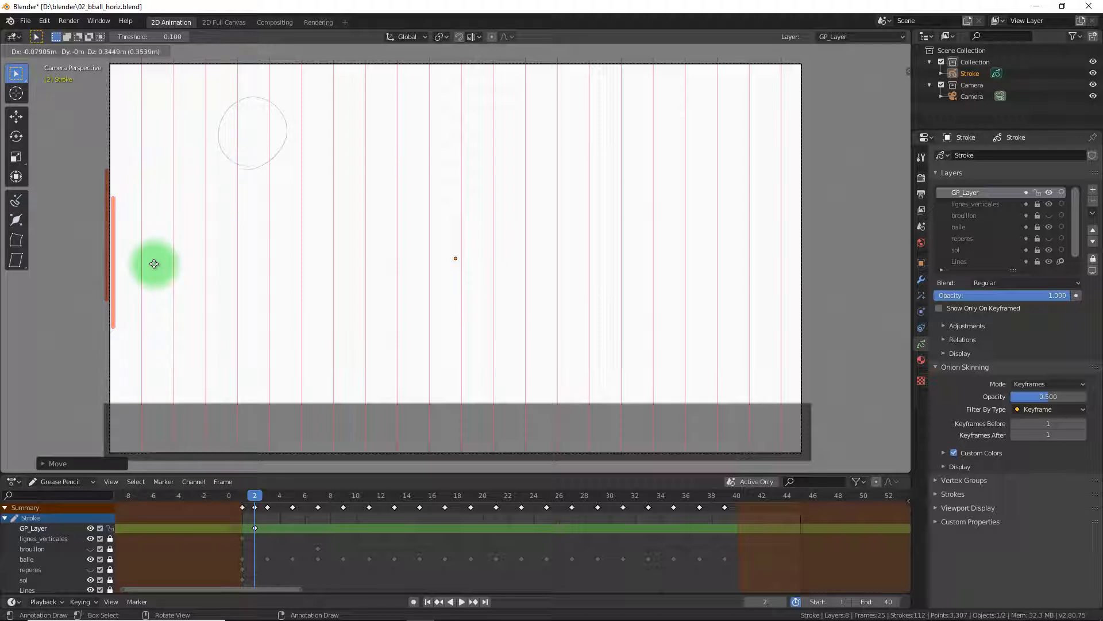
pyautogui.write('.4')
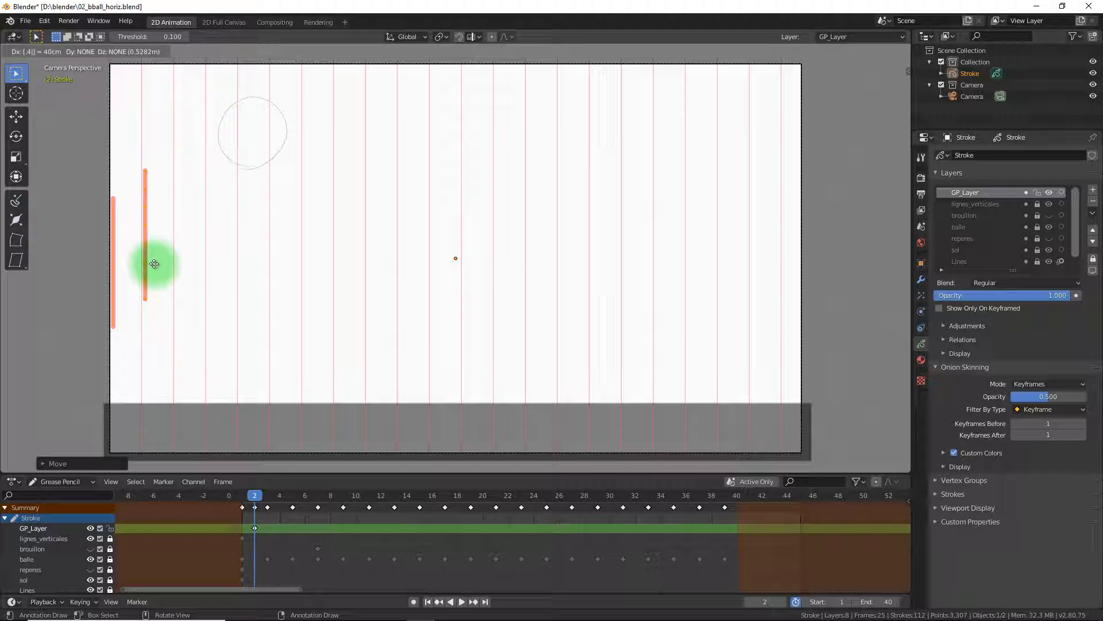
pyautogui.press('Return')
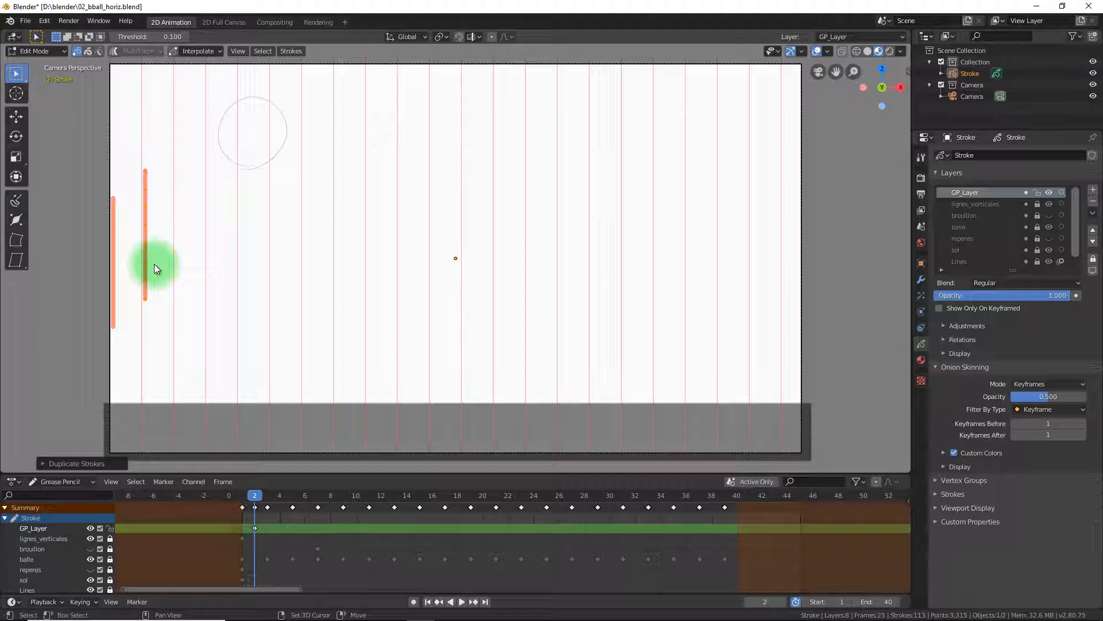
pyautogui.write('gx.4')
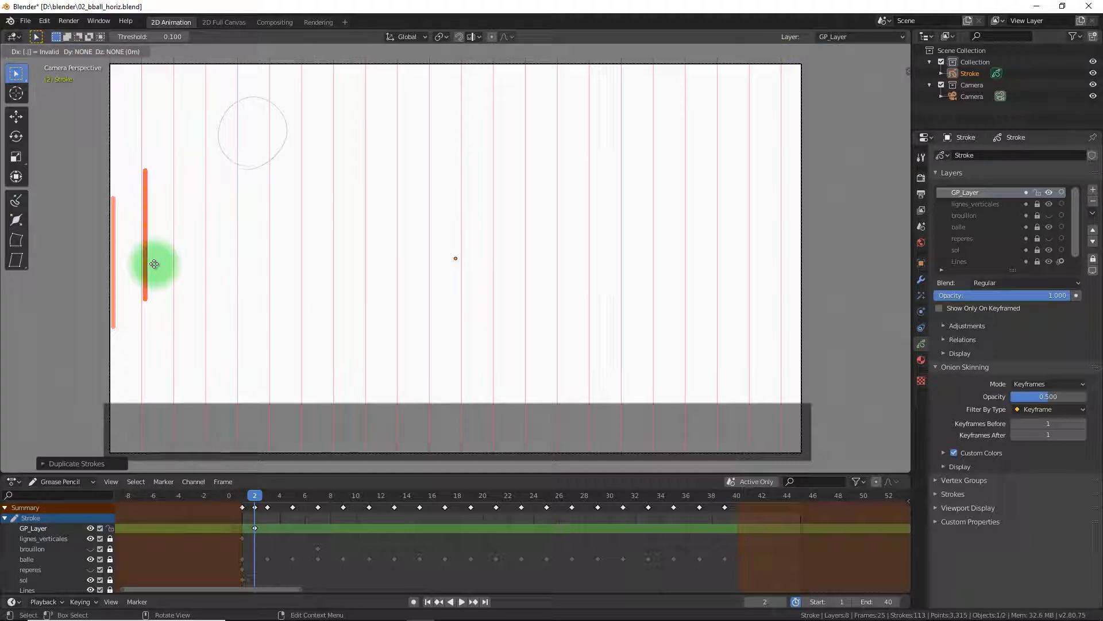
pyautogui.press('Return')
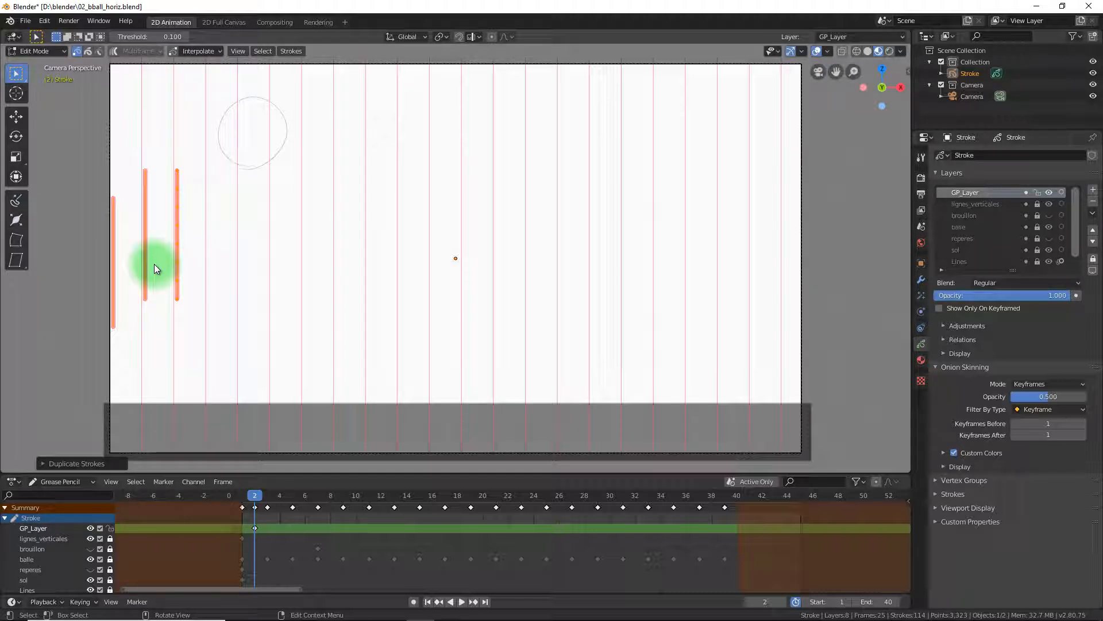
pyautogui.hotkey('shift', 'd')
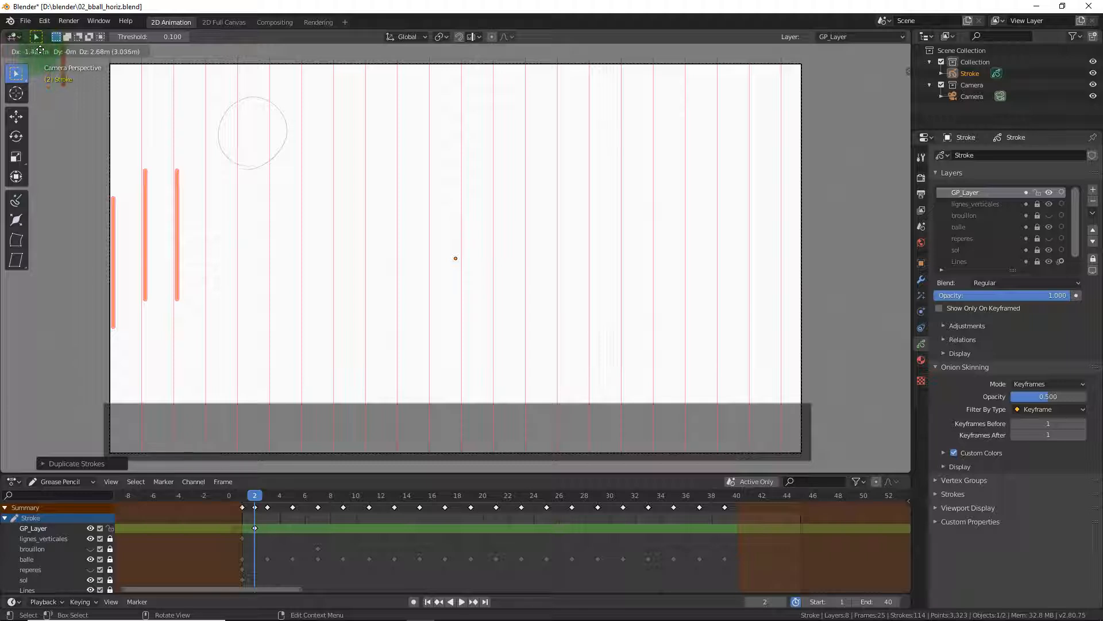
pyautogui.click(119, 187)
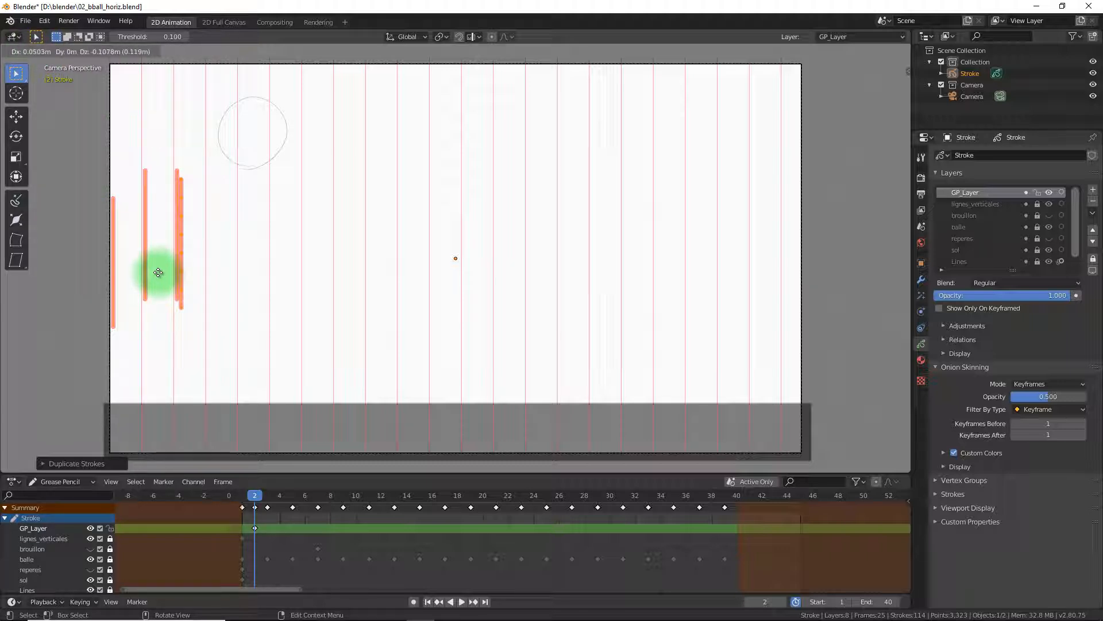
pyautogui.write('.4')
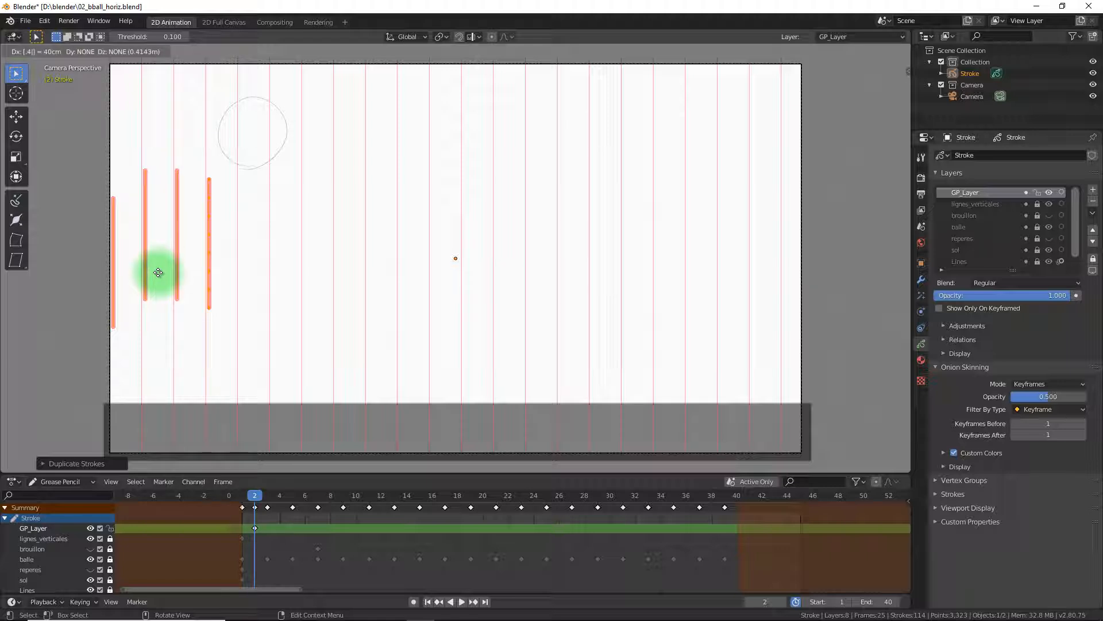
pyautogui.press('Return')
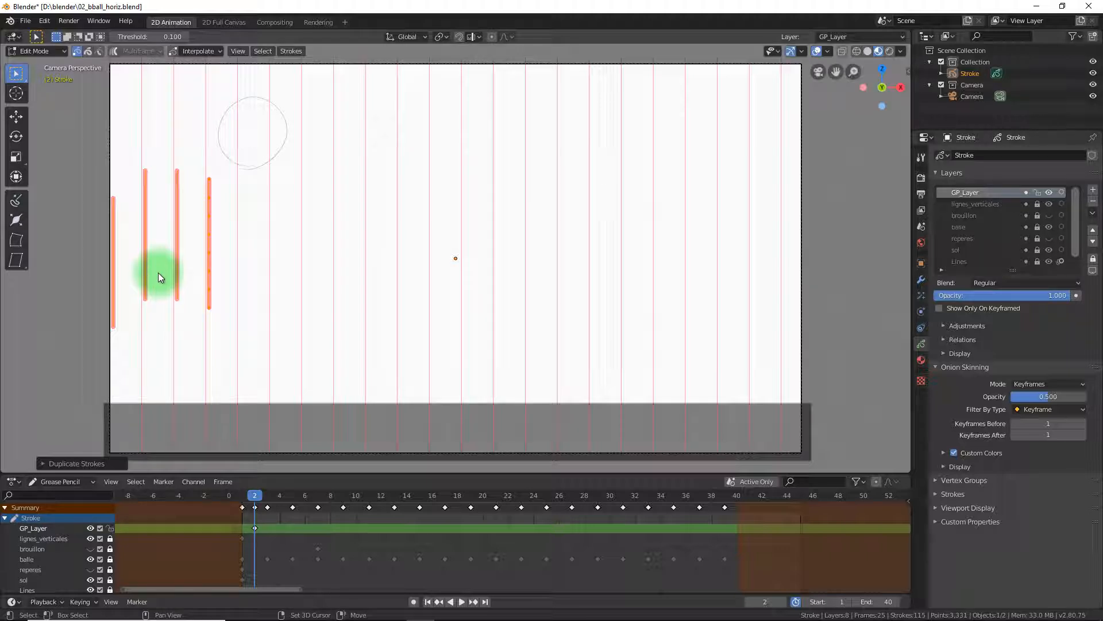
pyautogui.write('g')
pyautogui.write('.4')
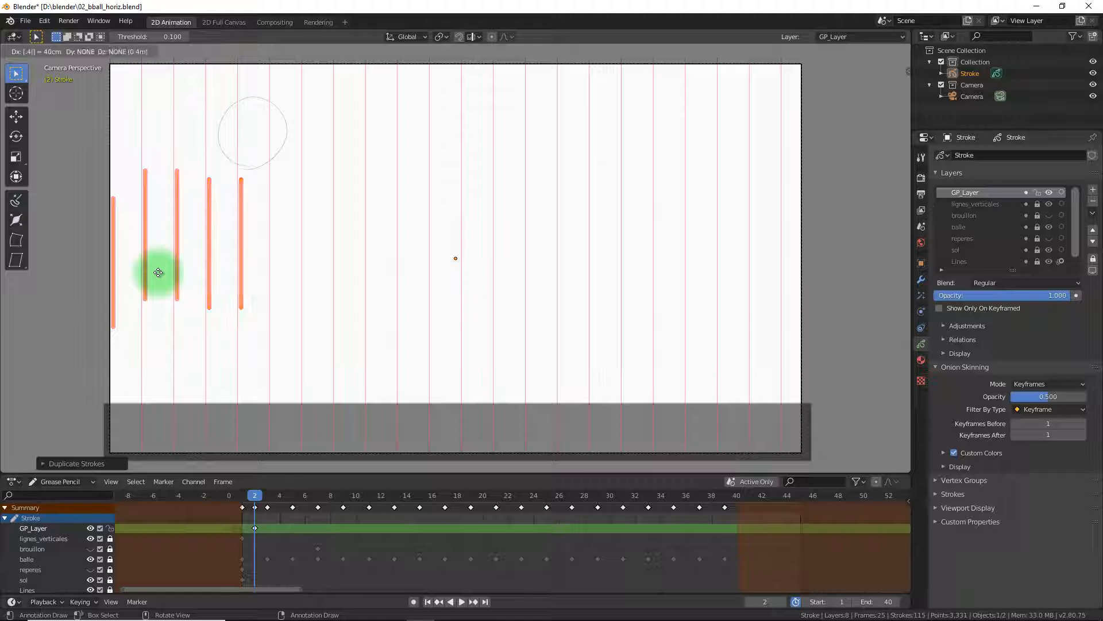
pyautogui.press('Return')
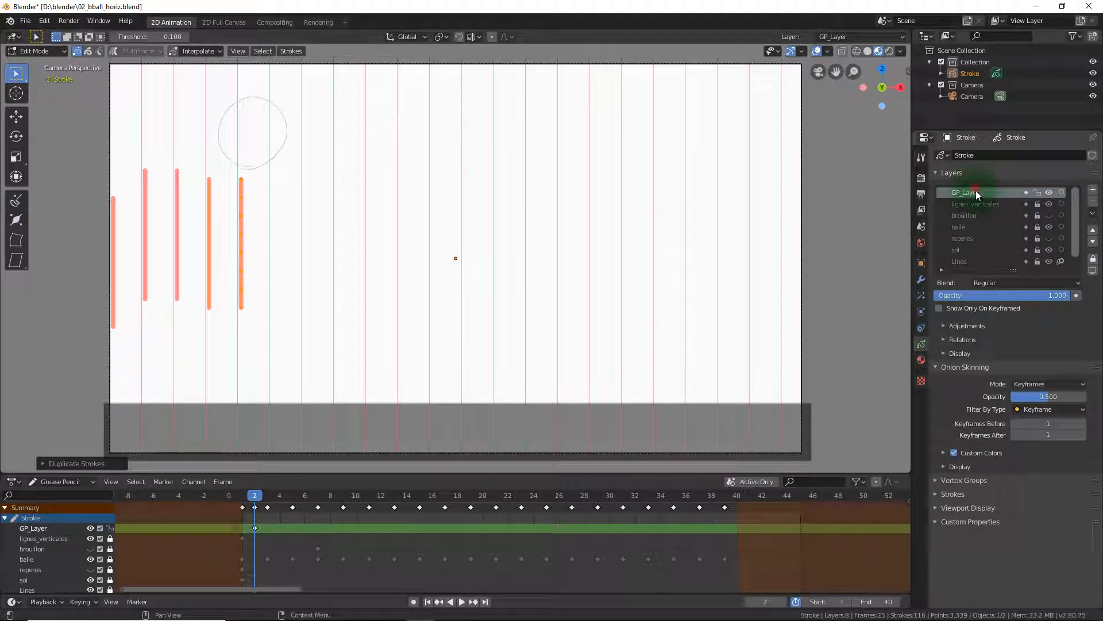
# Delete GP_Layer with its thick red lines, then make balle the active layer and unlock only that layer.
pyautogui.click(1093, 202)
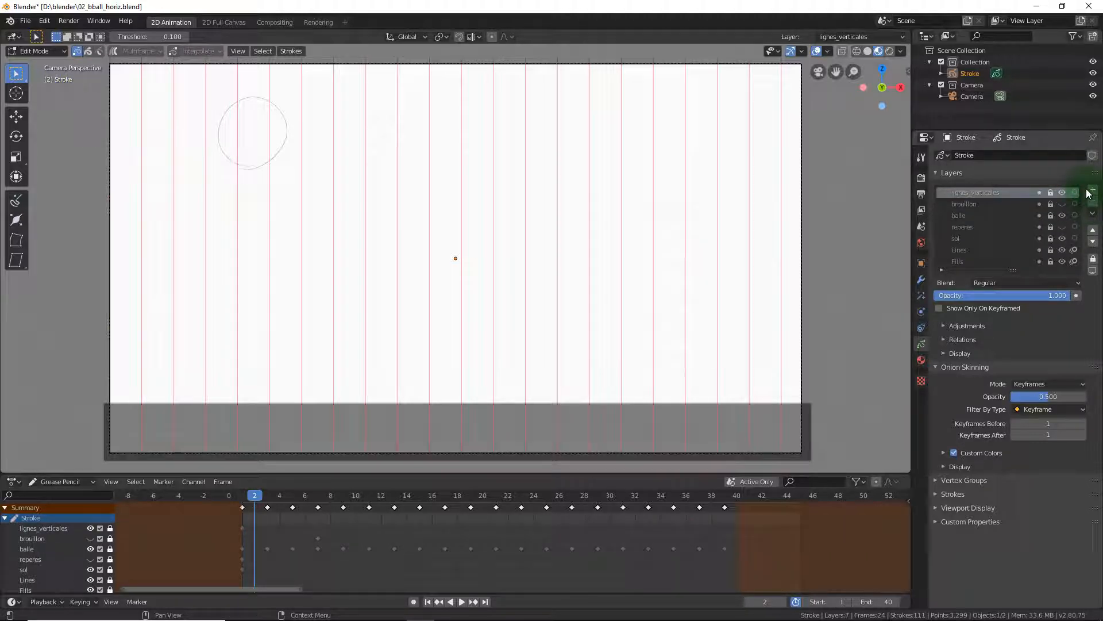
pyautogui.click(961, 215)
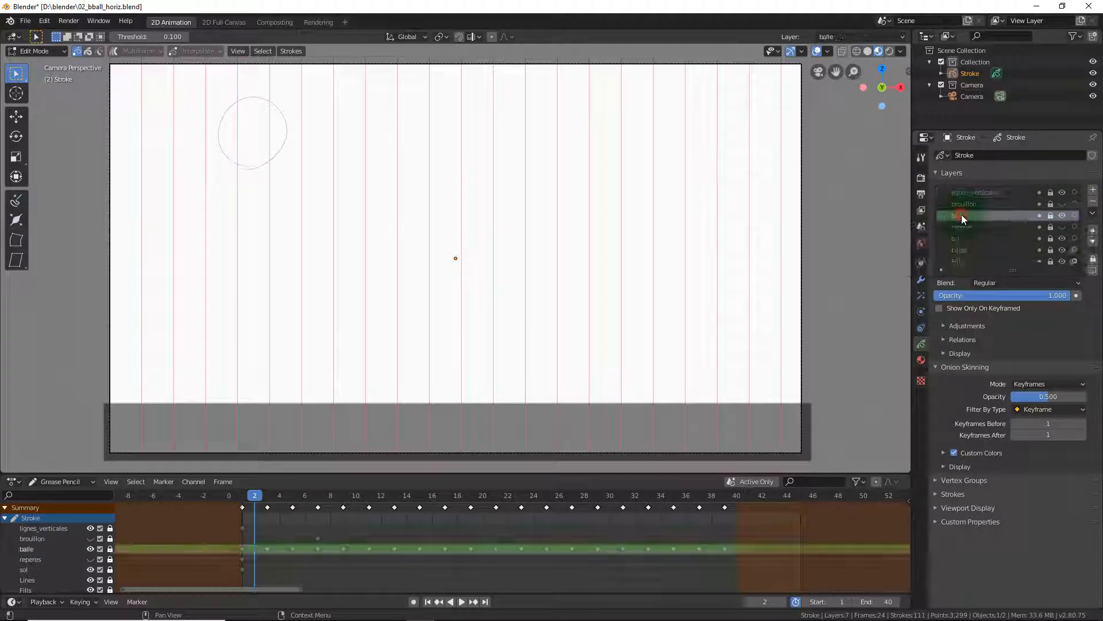
pyautogui.click(1094, 259)
pyautogui.click(1093, 259)
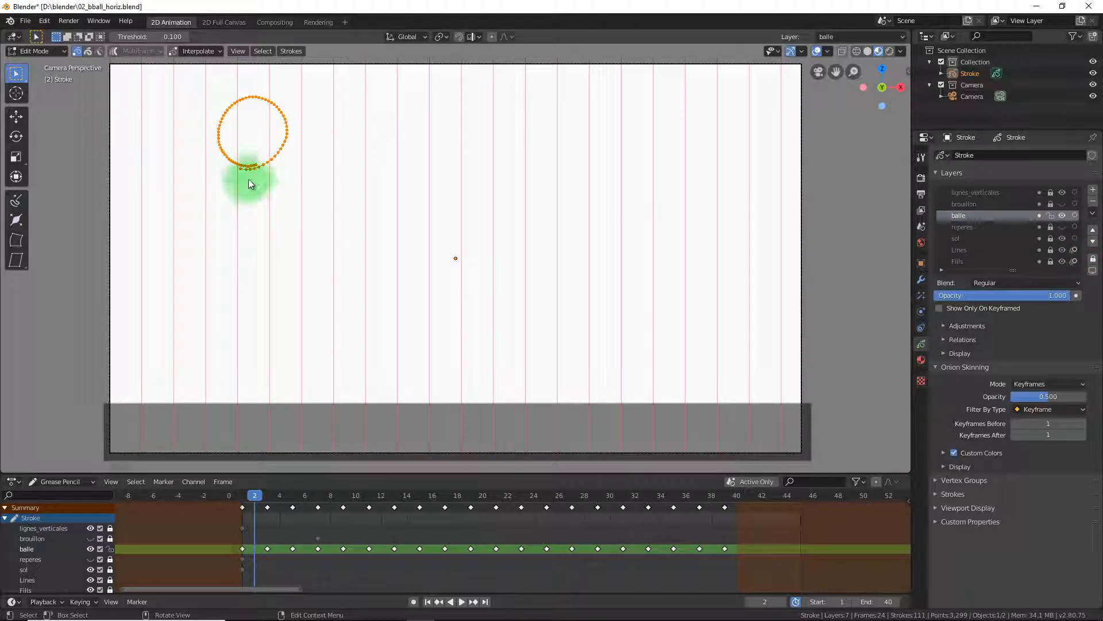
# At frame 1, move the ball along X by about -1.4 m so it is centred on the first vertical guide line.
pyautogui.moveTo(252, 496); pyautogui.dragTo(240, 502)
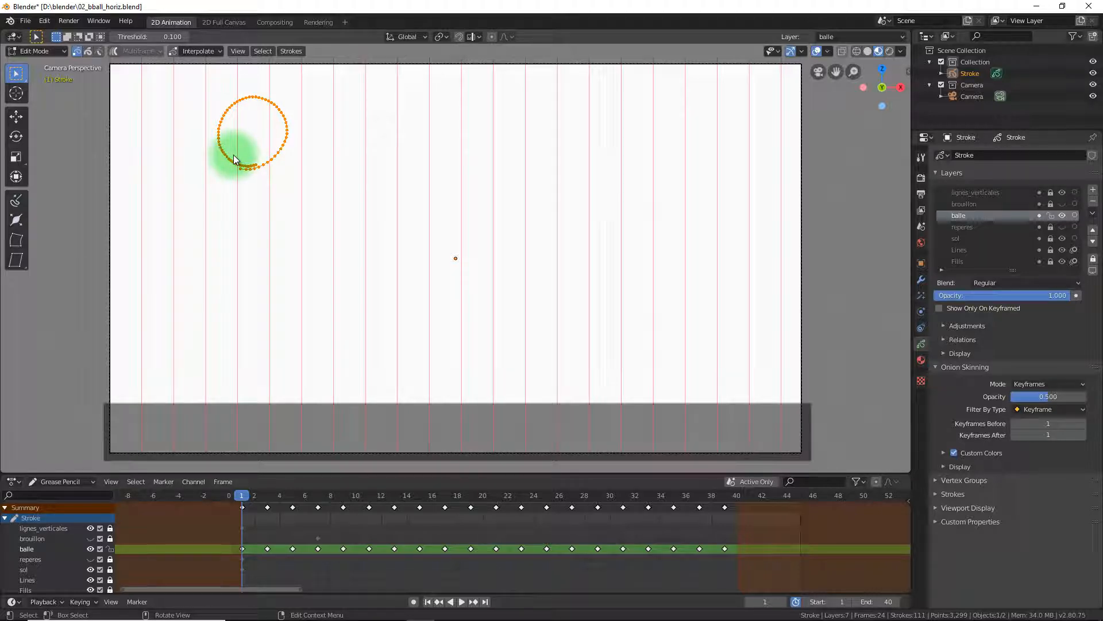
pyautogui.press('g')
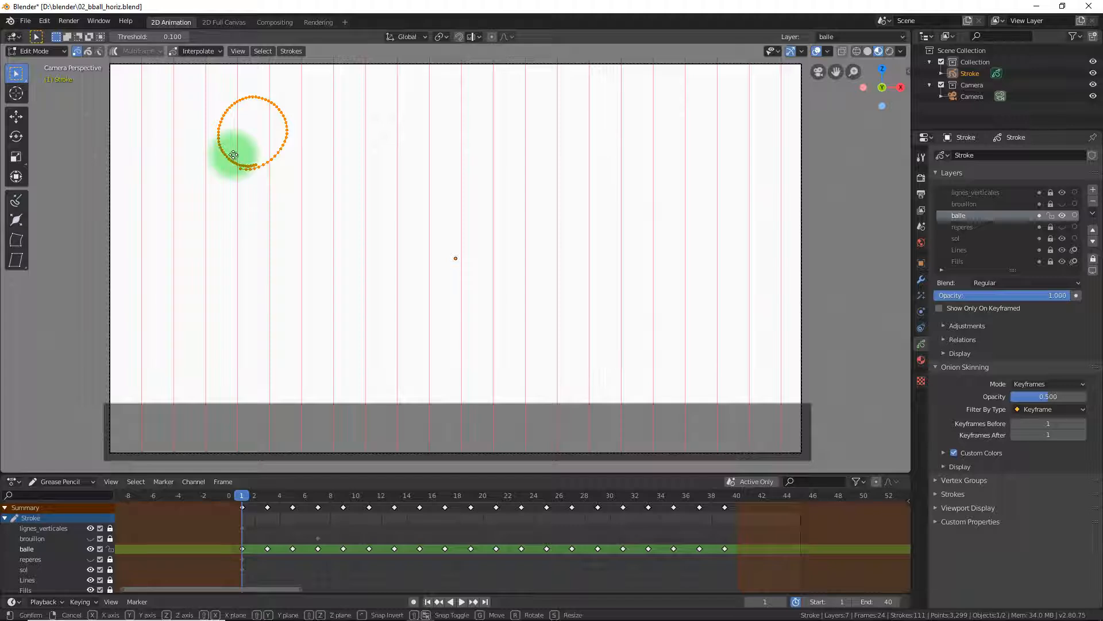
pyautogui.press('x')
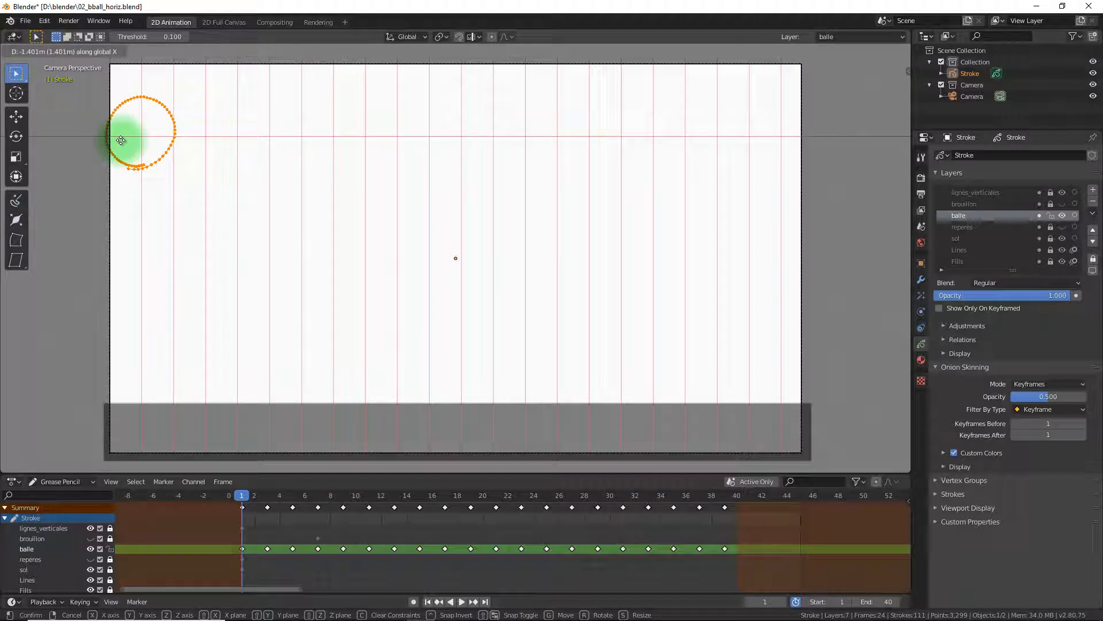
pyautogui.click(121, 140)
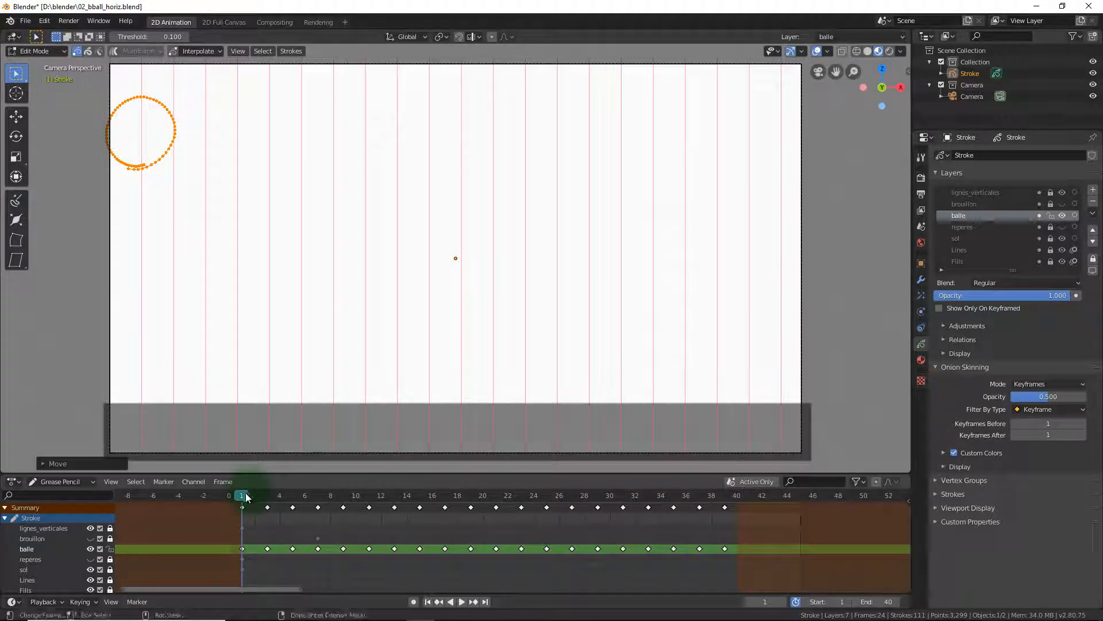
# At frame 3, move the ball drawing horizontally along the X axis.
pyautogui.press('space')
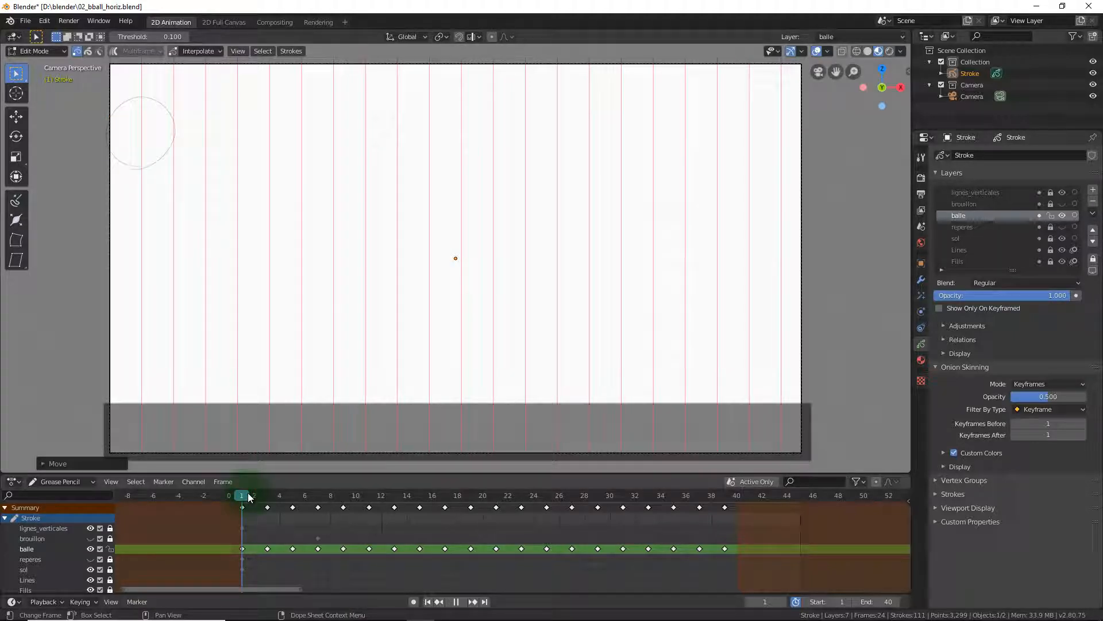
pyautogui.moveTo(248, 494); pyautogui.dragTo(269, 494)
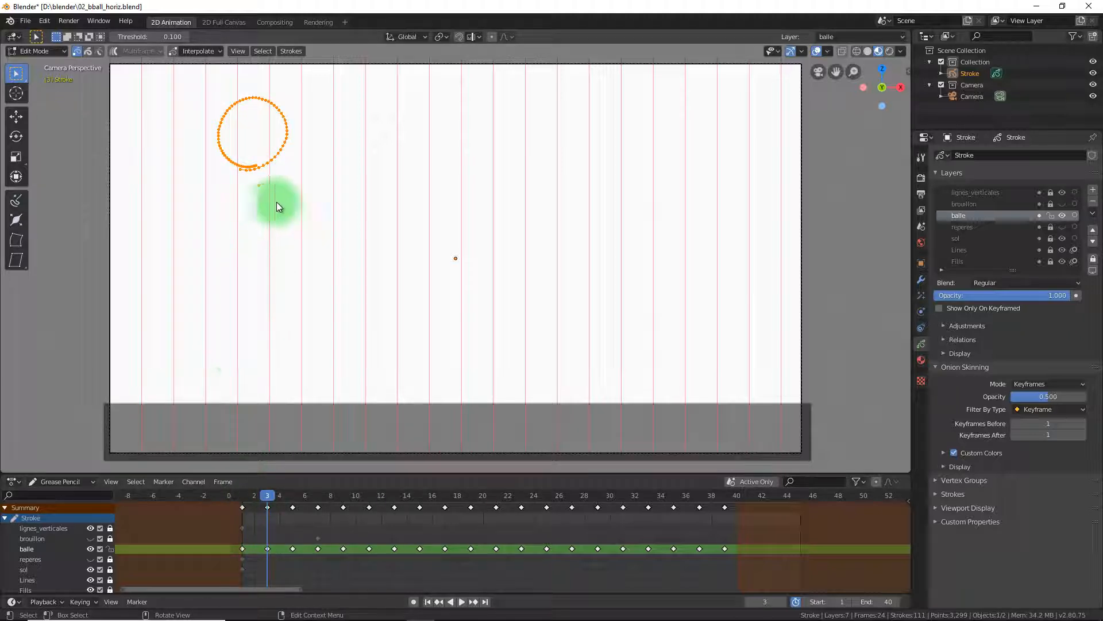
pyautogui.press('g')
pyautogui.press('x')
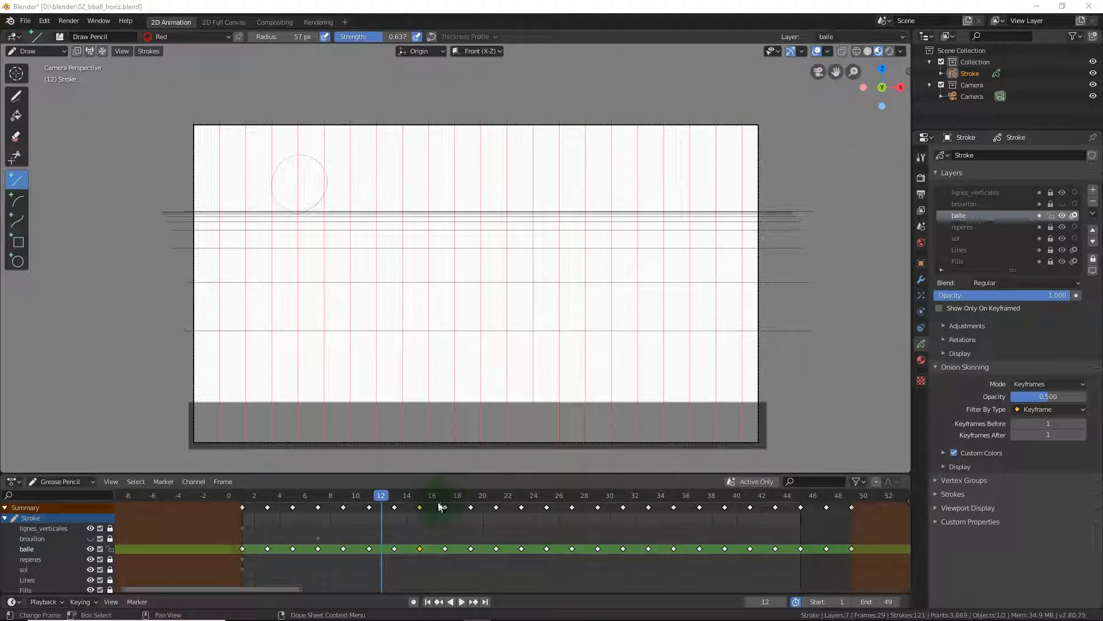
# Return to frame 0, hide the lignes_verticales and reperes layers, and turn off onion skinning for the balle layer.
pyautogui.moveTo(388, 489)
pyautogui.mouseDown()
pyautogui.moveTo(216, 504)
pyautogui.moveTo(881, 581)
pyautogui.moveTo(194, 491)
pyautogui.mouseUp()
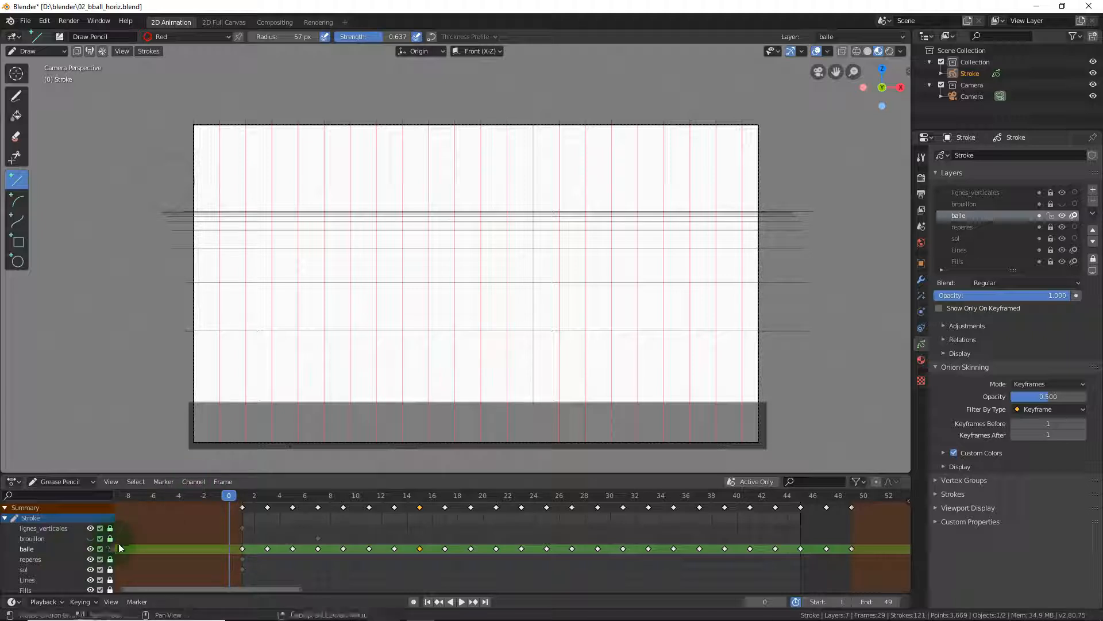
pyautogui.click(91, 529)
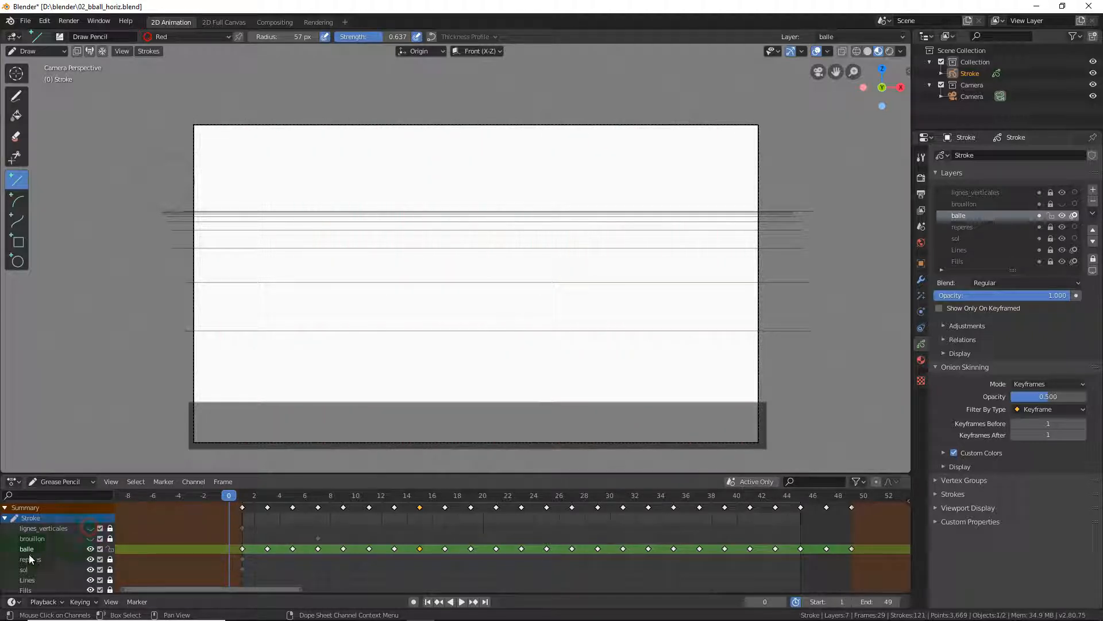
pyautogui.click(91, 559)
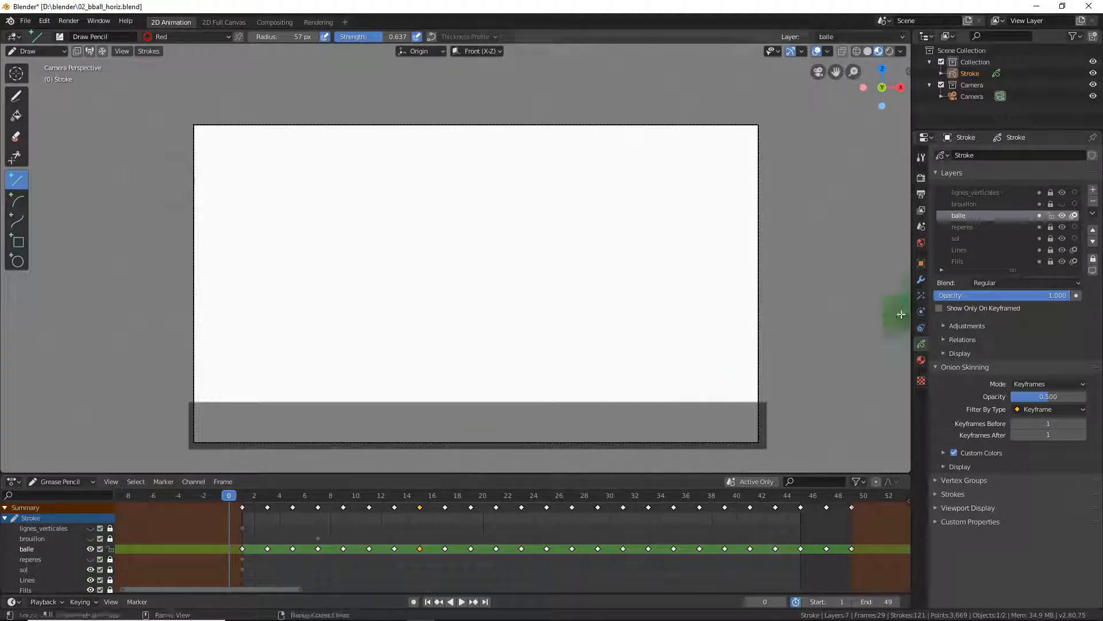
pyautogui.click(1075, 215)
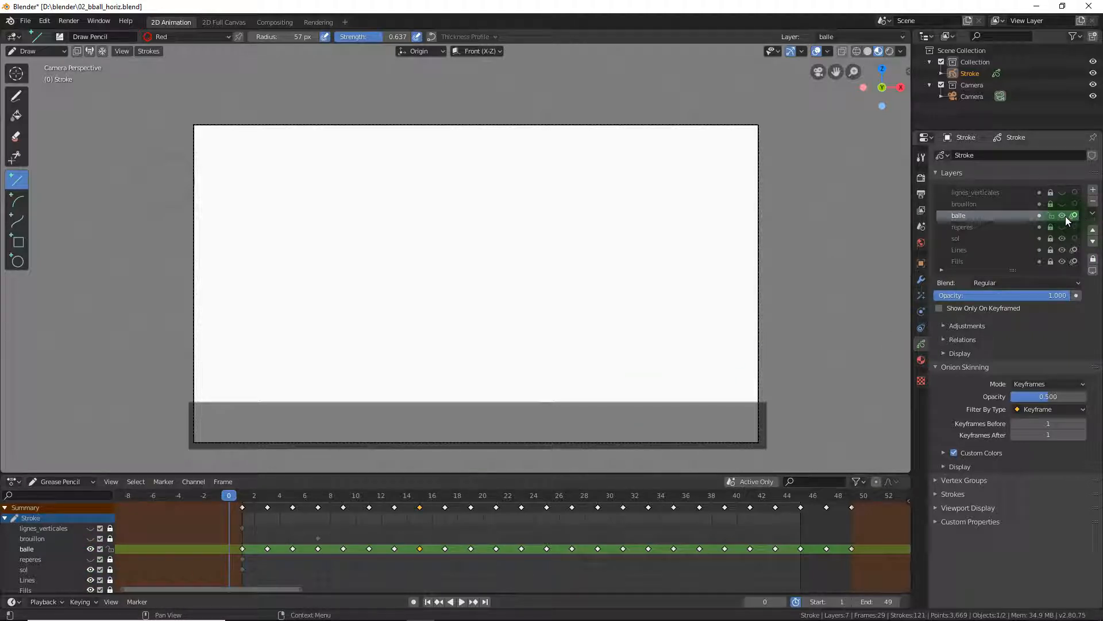
pyautogui.click(1075, 216)
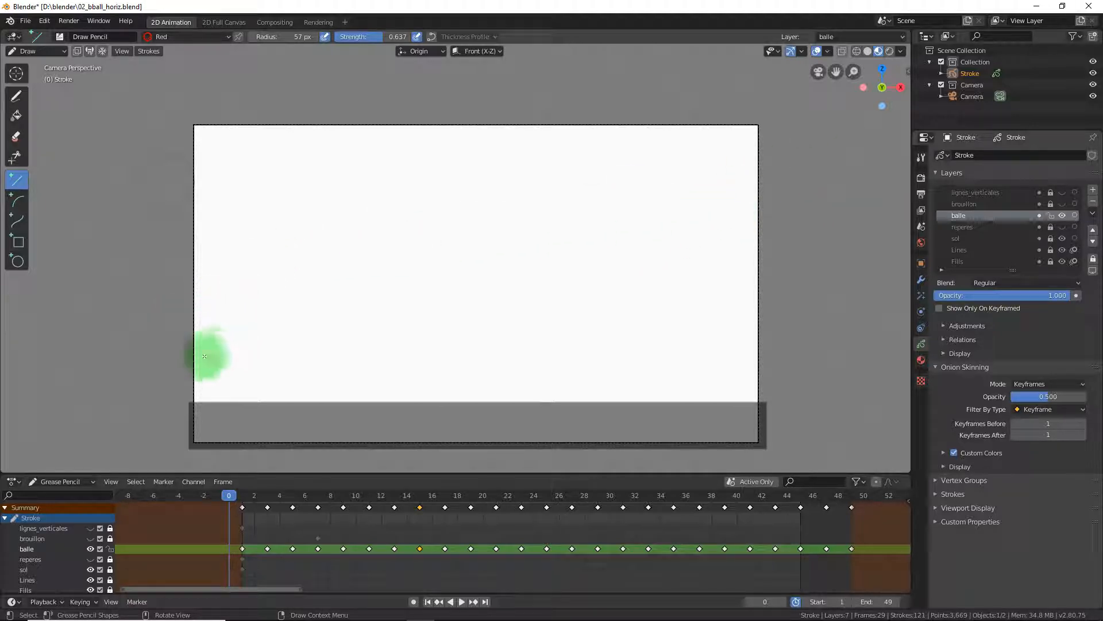
# Play the ball animation and scrub through the timeline to check the ball's spacing against the guide lines, ending at frame 0.
pyautogui.press('space')
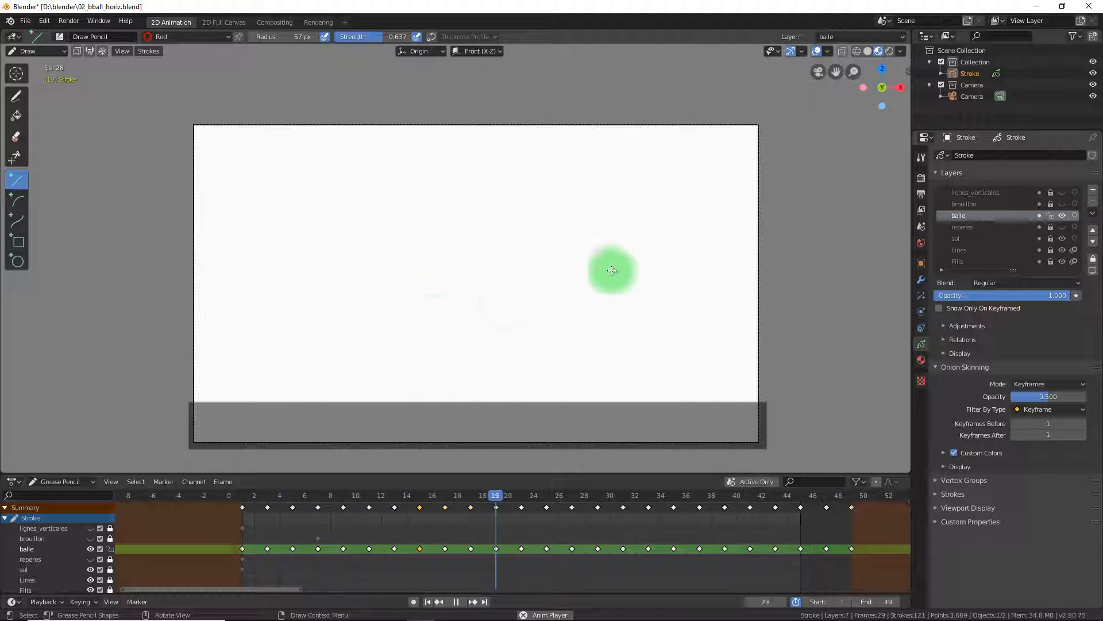
pyautogui.press('space')
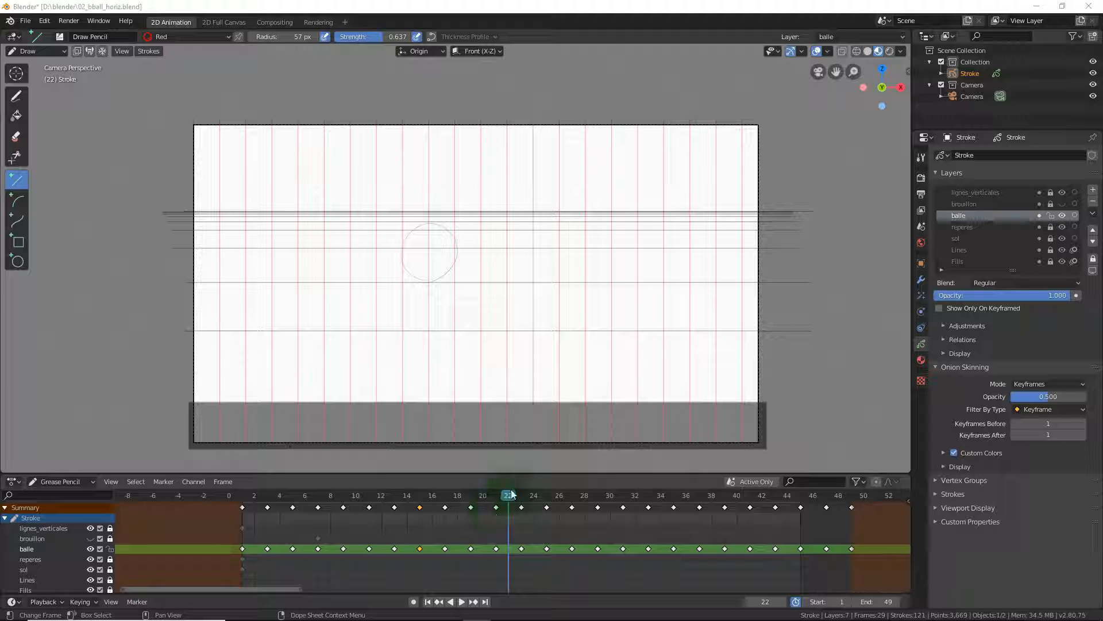
pyautogui.moveTo(512, 493); pyautogui.dragTo(718, 505)
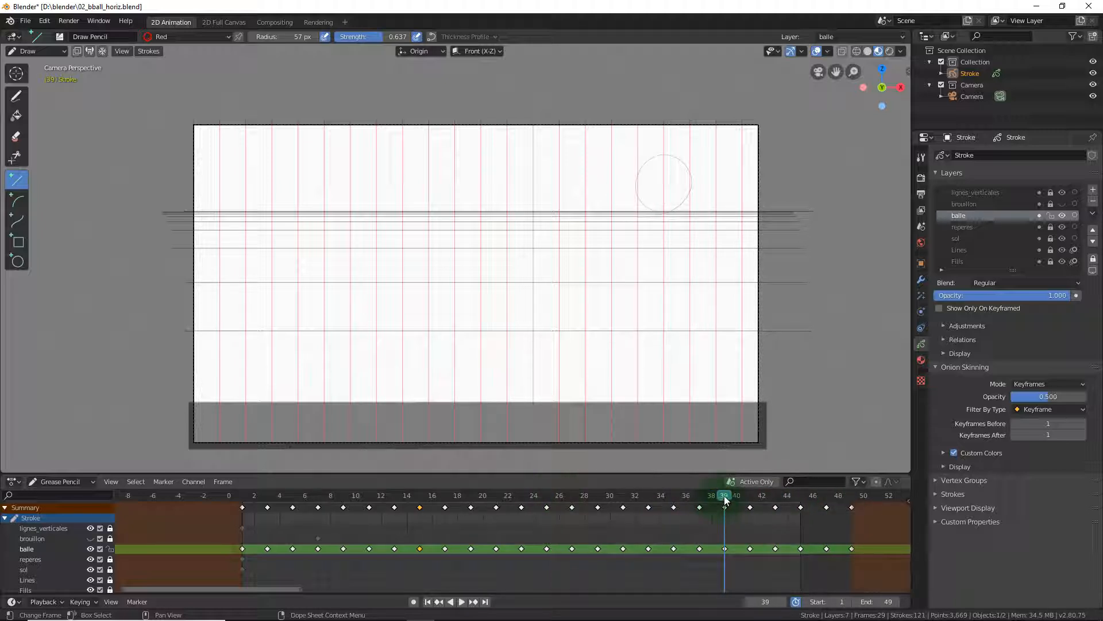
pyautogui.press('space')
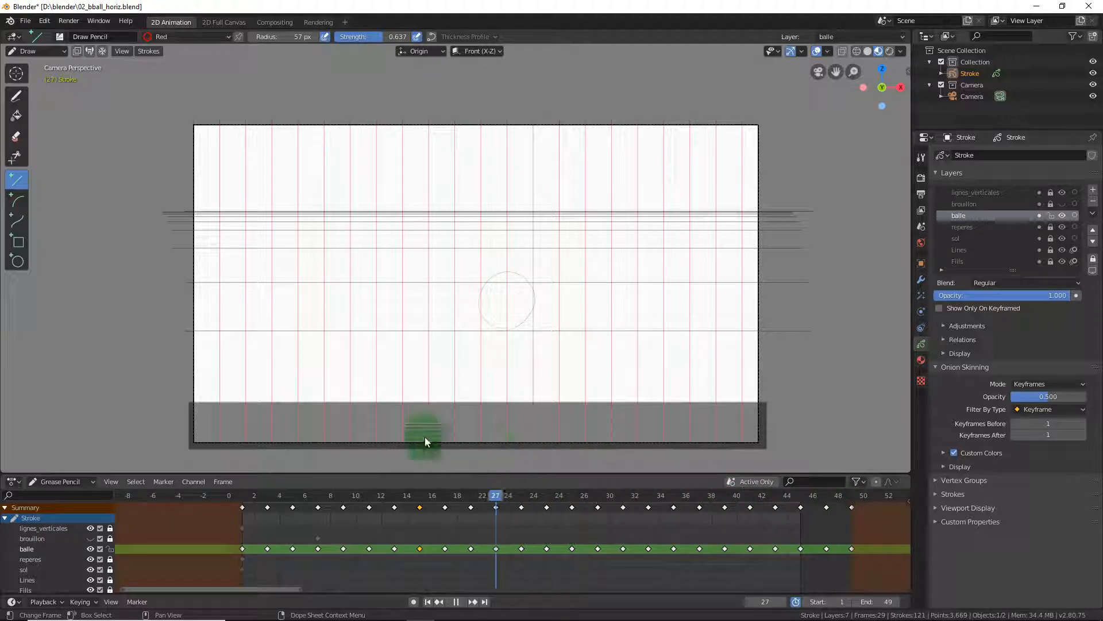
pyautogui.moveTo(425, 437); pyautogui.dragTo(183, 389)
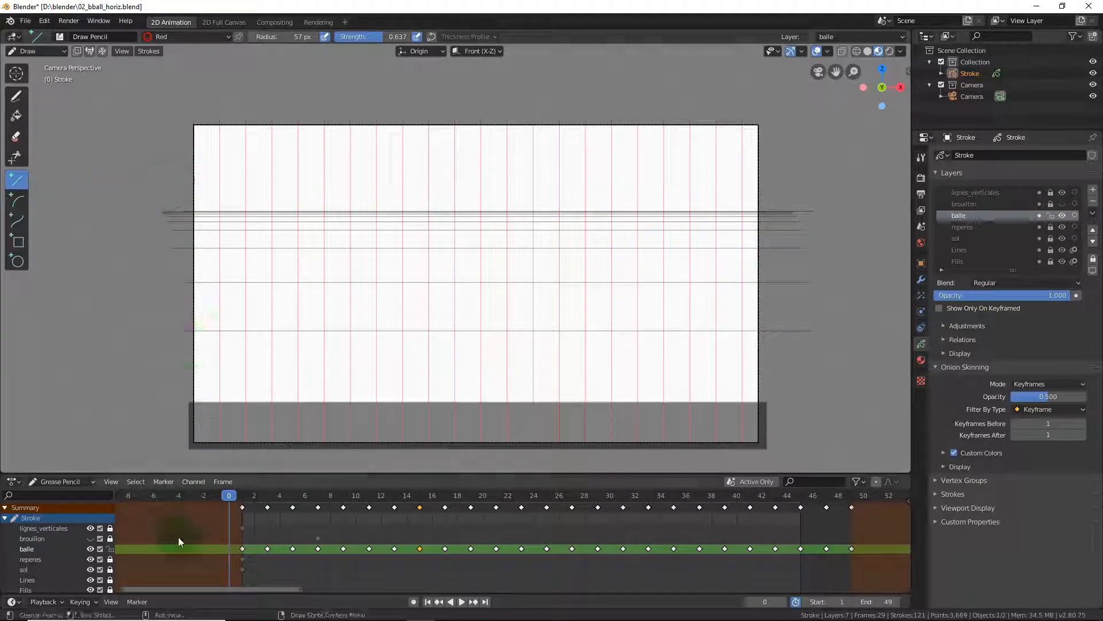
# Hide the lignes_verticales and reperes layers, play the animation, and scrub the timeline to frame 9.
pyautogui.click(90, 528)
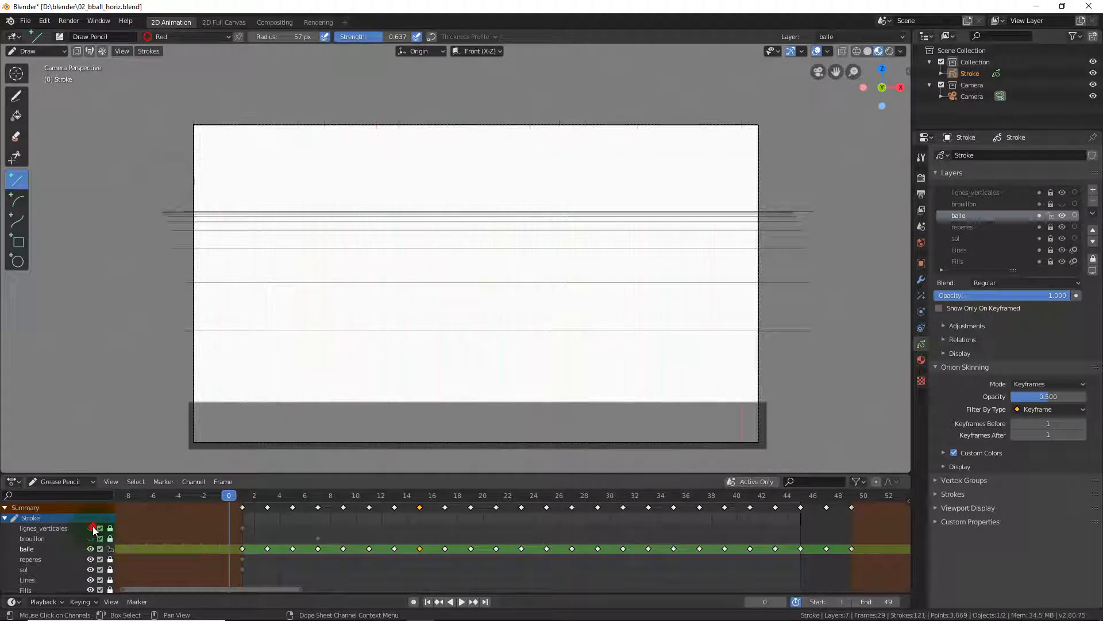
pyautogui.click(90, 559)
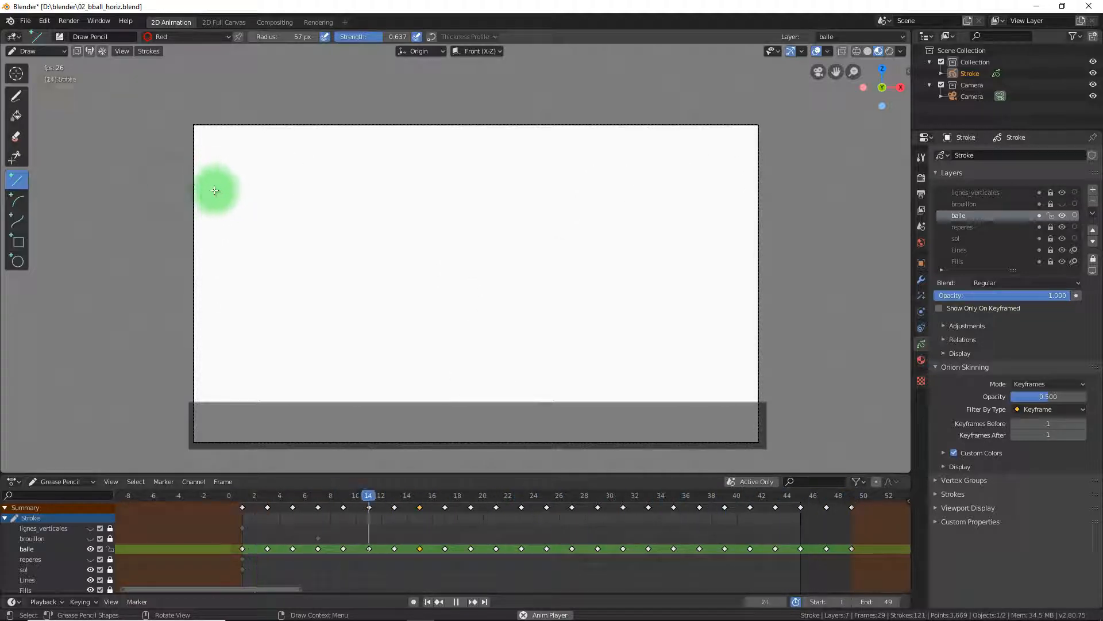
pyautogui.press('space')
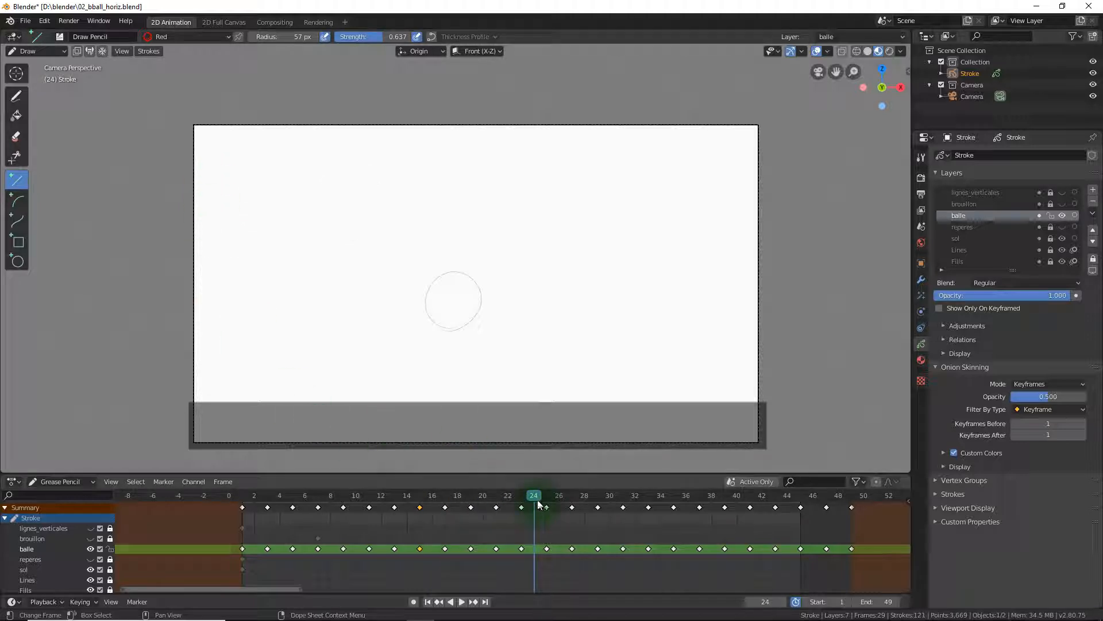
pyautogui.moveTo(537, 497)
pyautogui.mouseDown()
pyautogui.moveTo(235, 501)
pyautogui.moveTo(298, 512)
pyautogui.moveTo(243, 510)
pyautogui.mouseUp()
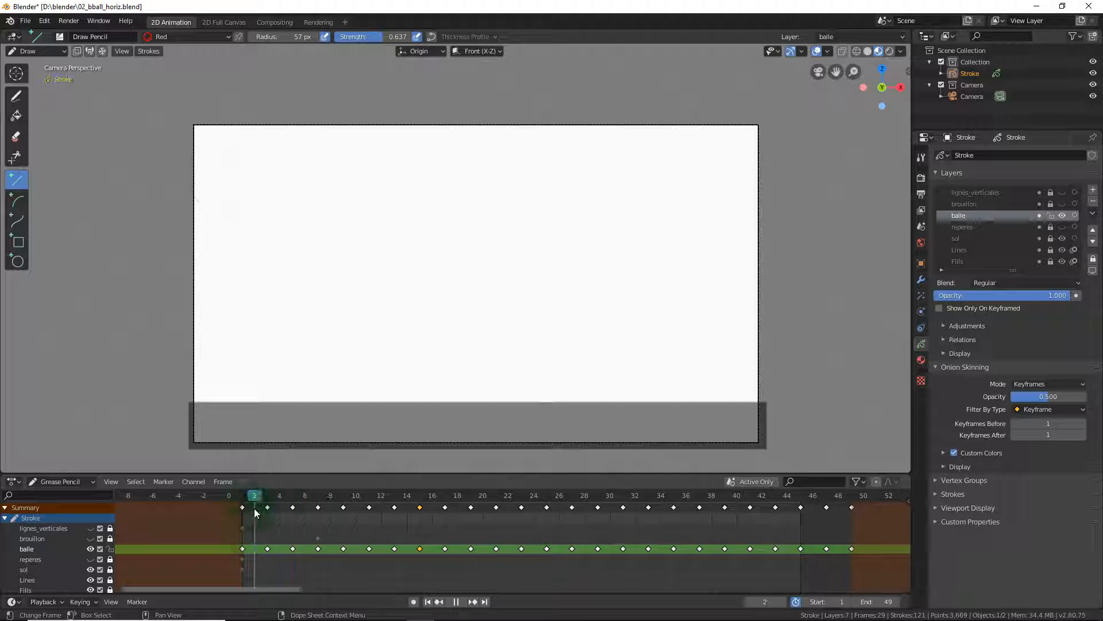
pyautogui.moveTo(363, 519)
pyautogui.mouseDown()
pyautogui.moveTo(412, 526)
pyautogui.moveTo(341, 522)
pyautogui.mouseUp()
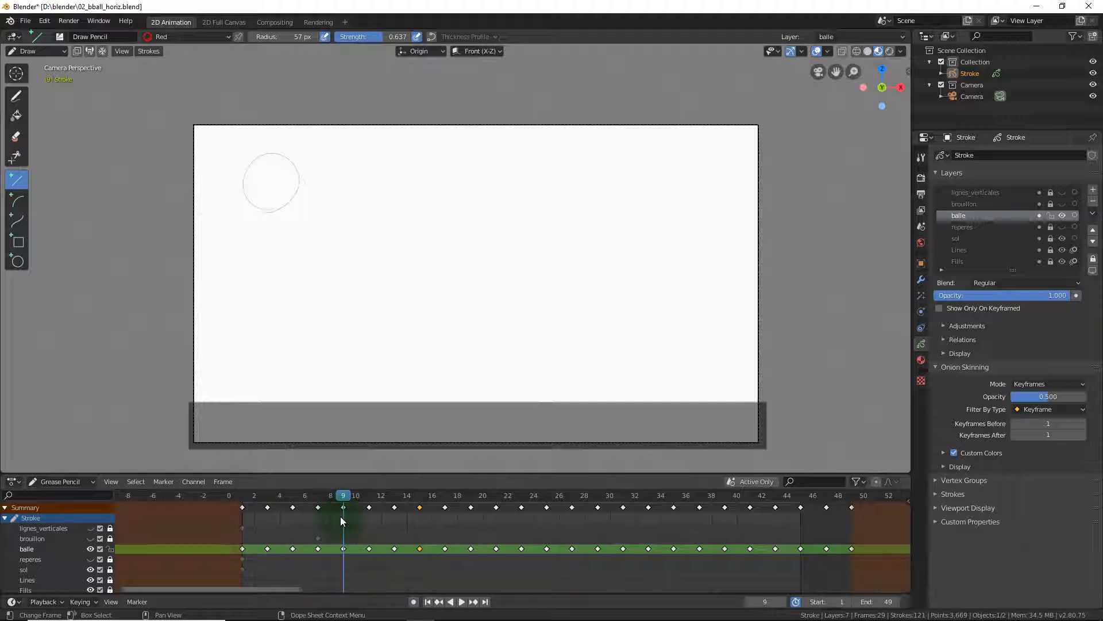
# Set a preview range from frame 9 to frame 42 and play it as a loop.
pyautogui.moveTo(341, 517); pyautogui.dragTo(650, 547)
pyautogui.click(360, 518)
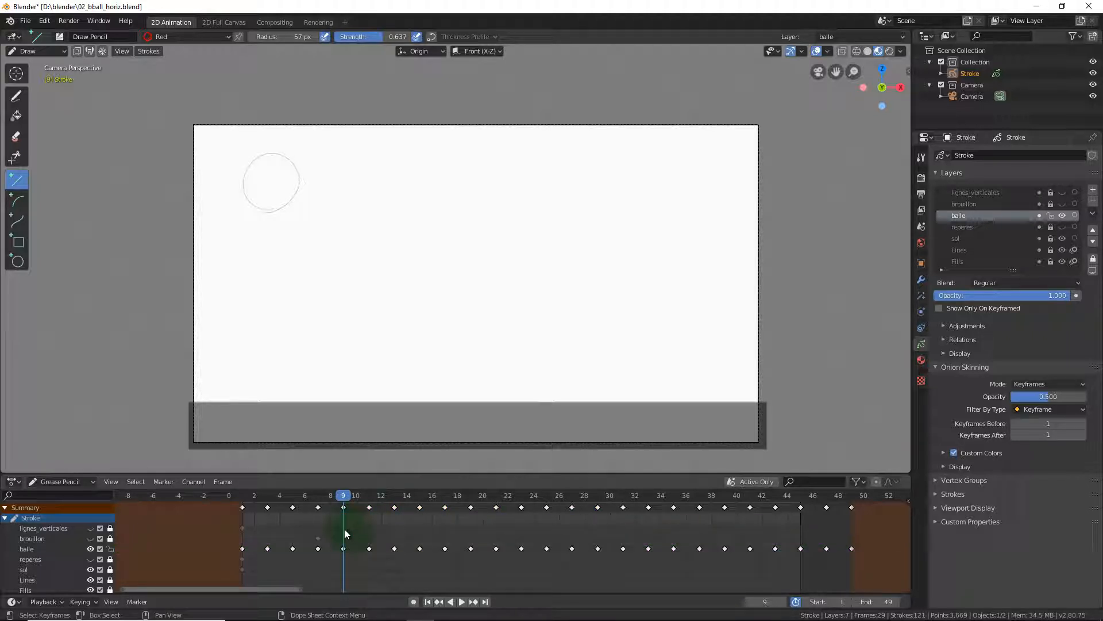
pyautogui.moveTo(343, 525)
pyautogui.mouseDown()
pyautogui.moveTo(853, 569)
pyautogui.moveTo(863, 520)
pyautogui.moveTo(845, 509)
pyautogui.moveTo(763, 510)
pyautogui.mouseUp()
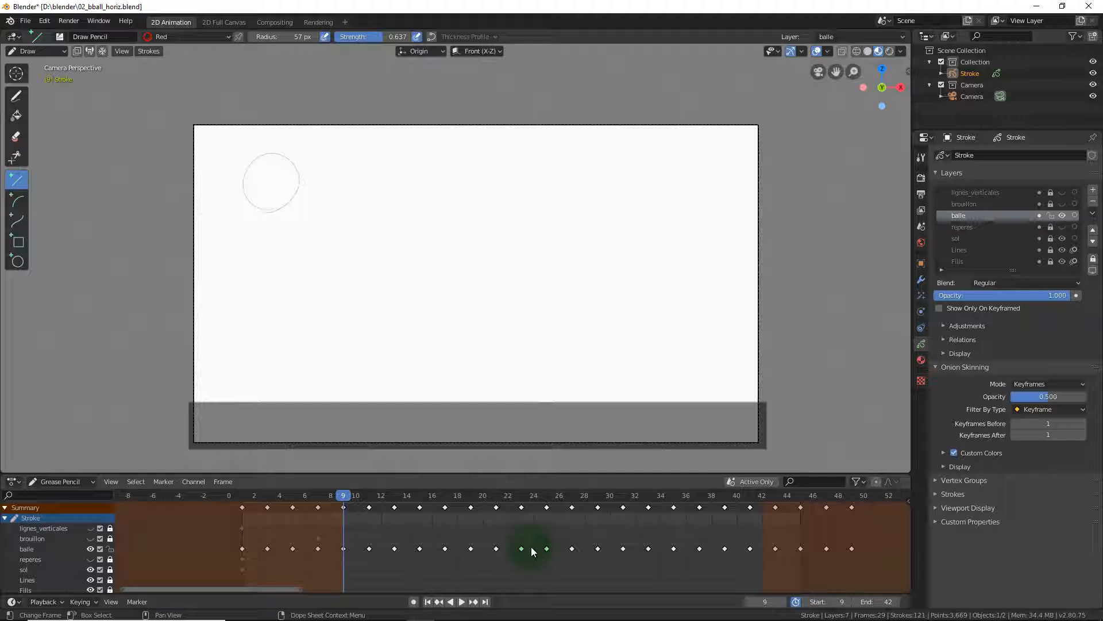
pyautogui.press('space')
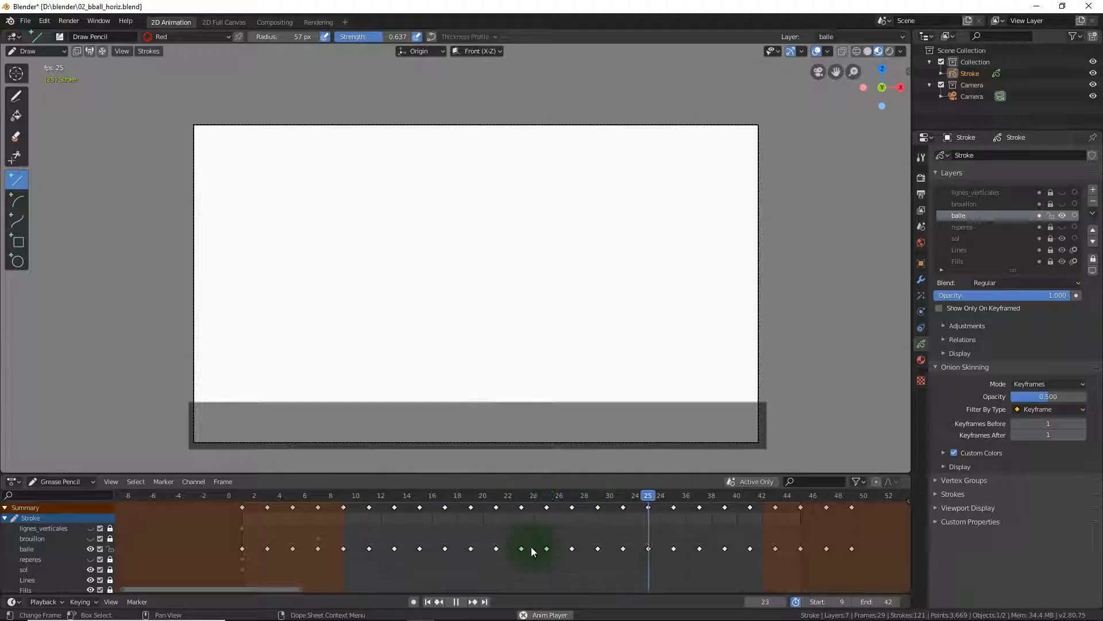